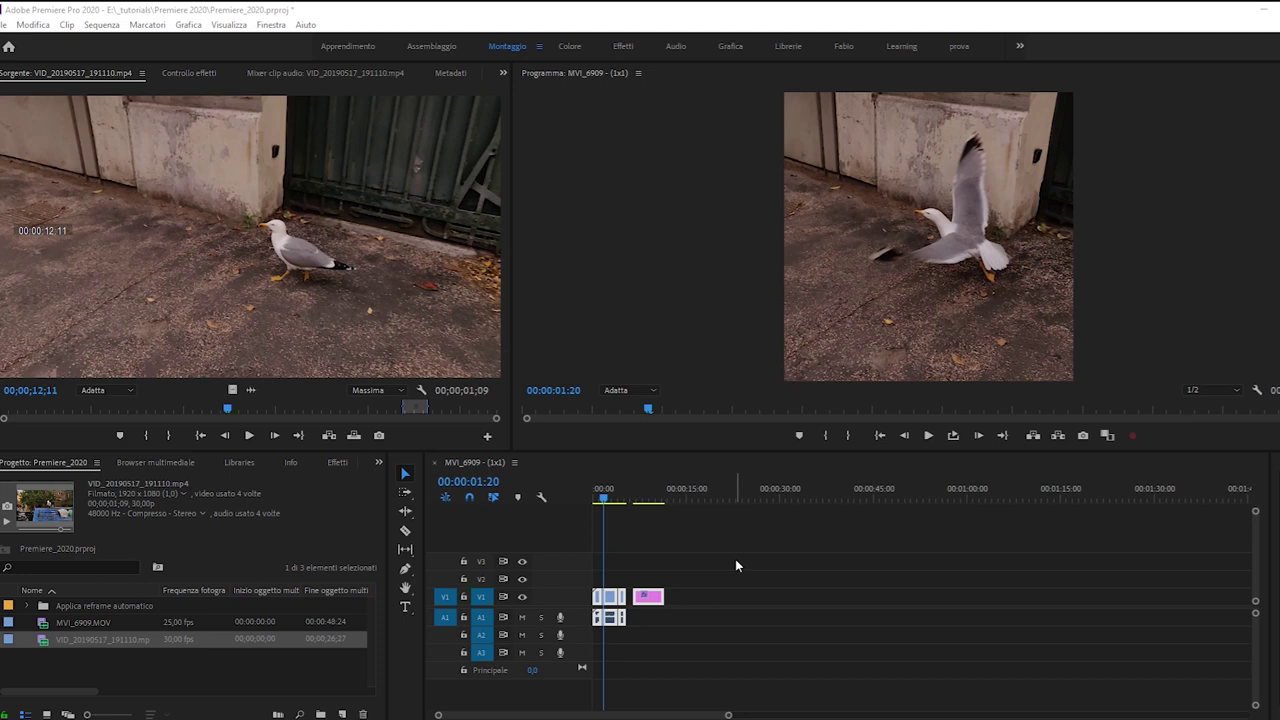
Step: Remove both clips from the timeline and clear the project list selection
drag(735, 563, 582, 618)
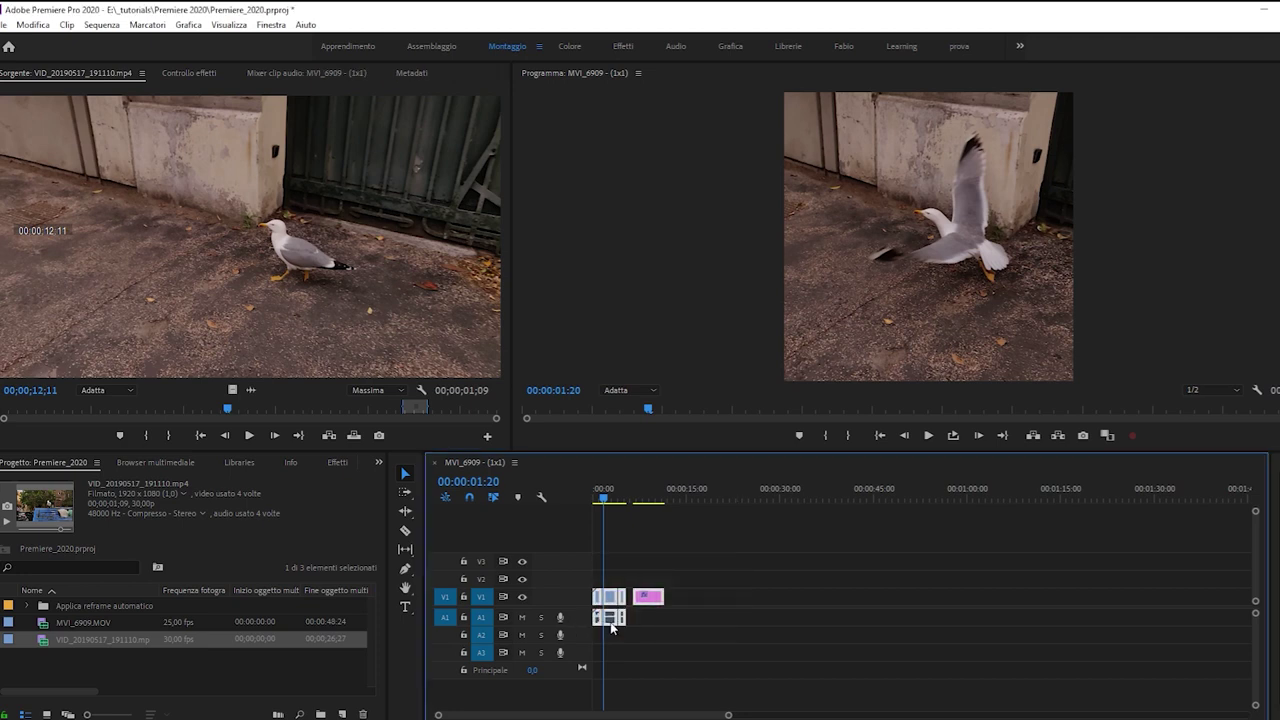
key(Delete)
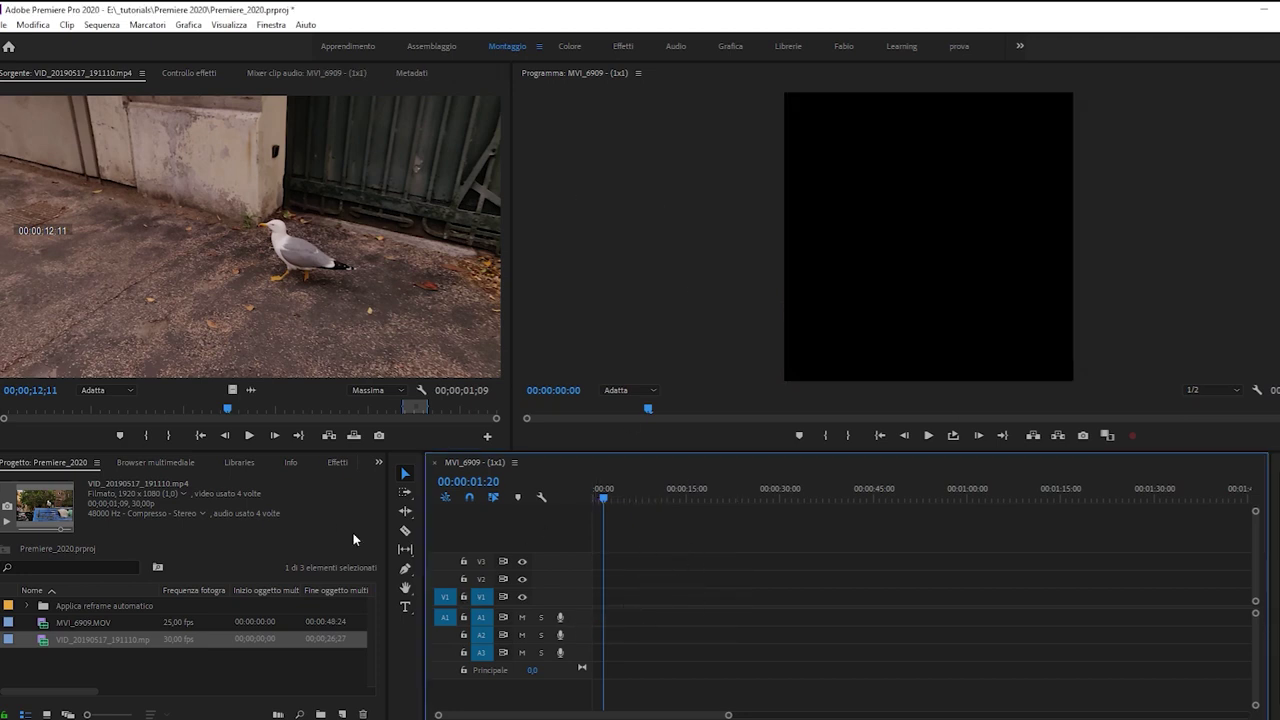
click(42, 626)
click(44, 640)
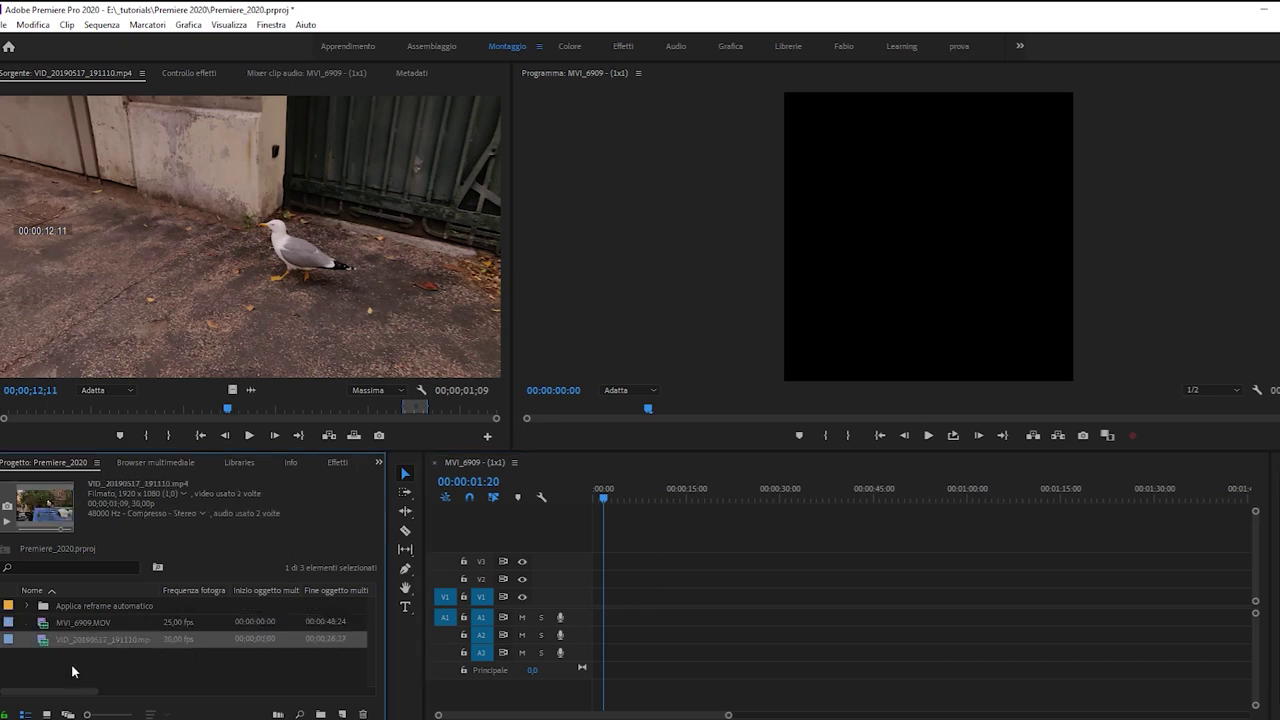
click(69, 658)
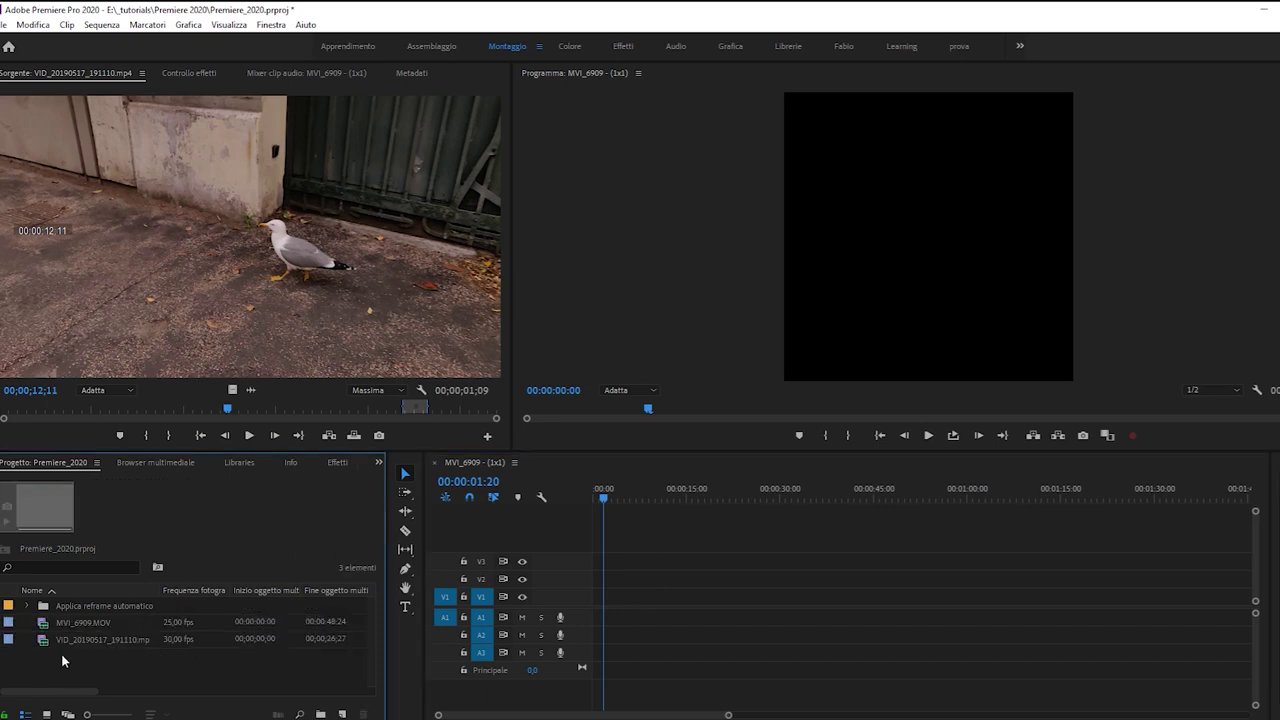
Step: Delete the Applica reframe automatico bin along with its 1x1 and 9x16 sequences
click(28, 608)
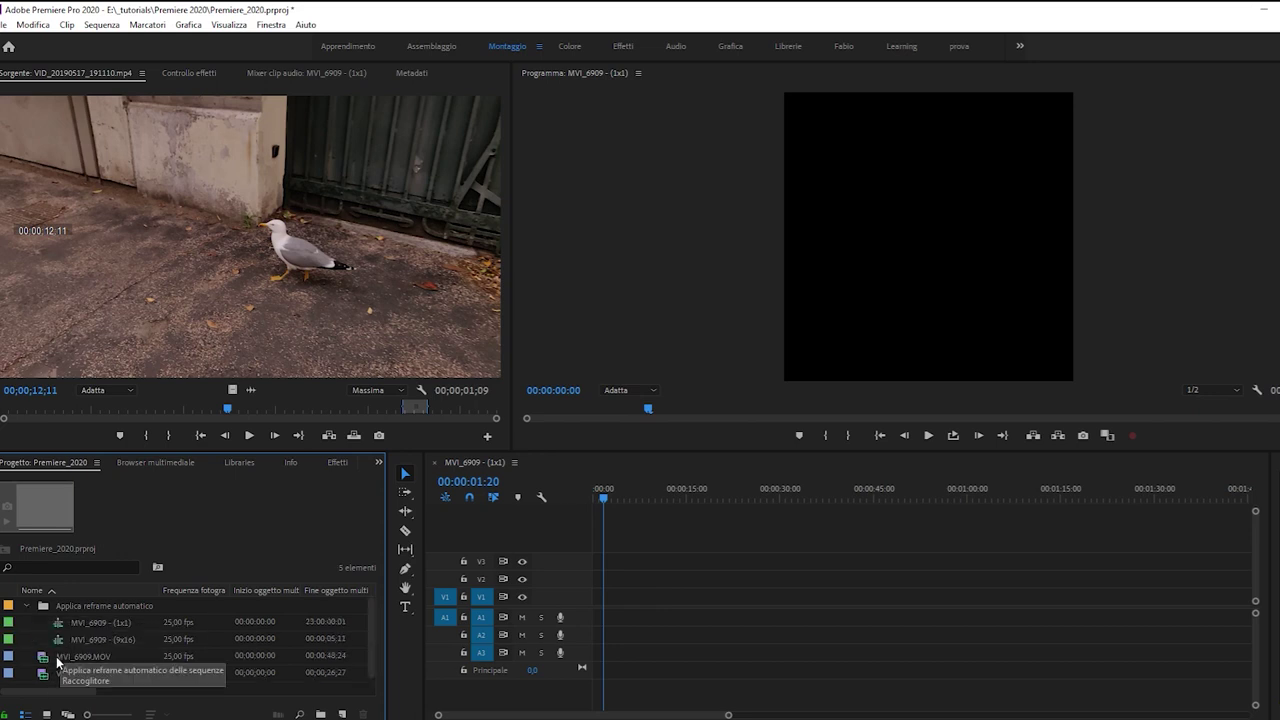
click(44, 610)
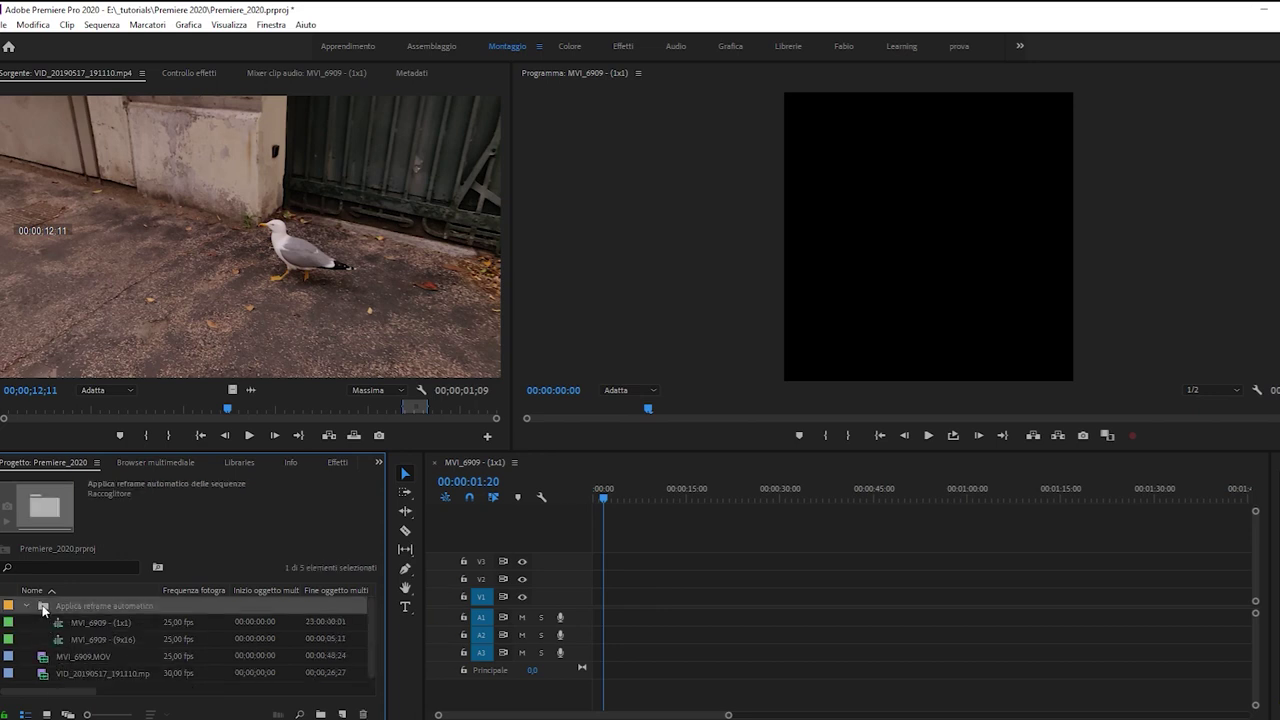
key(Delete)
click(111, 656)
Step: Create sequence seq_01, then mark a short In/Out range of the VID clip and drag it in
right_click(110, 655)
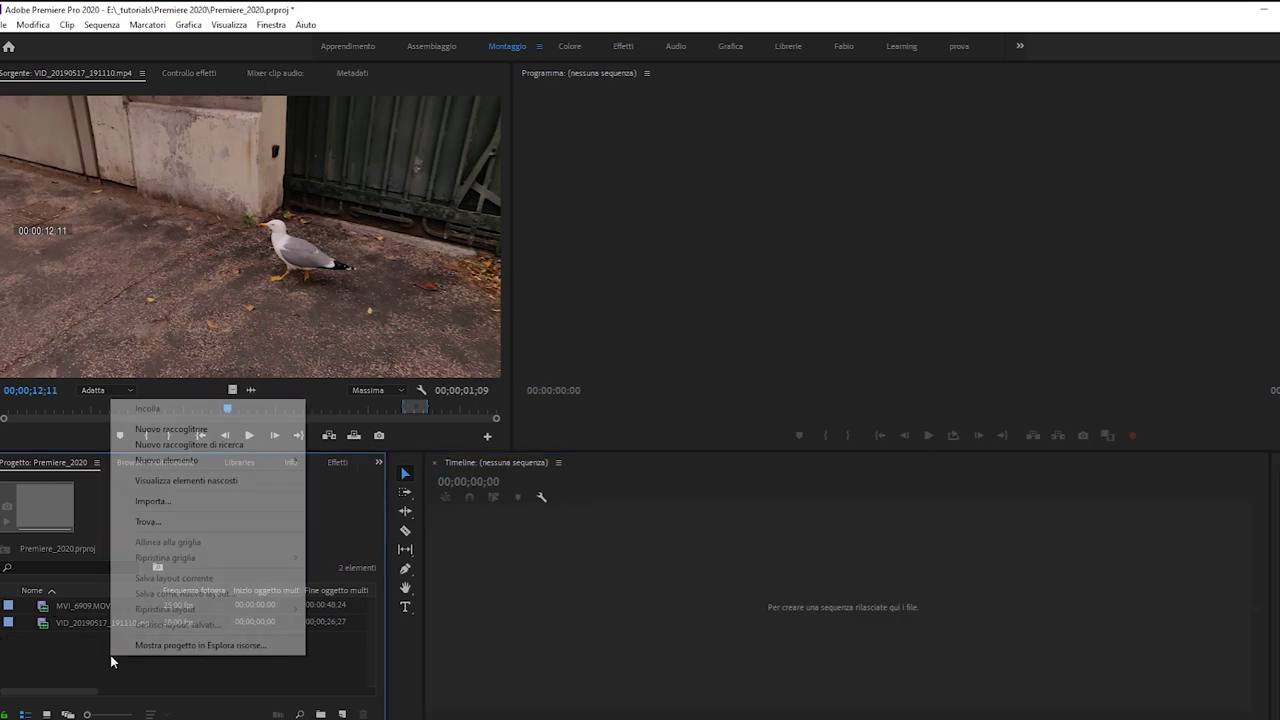
click(245, 448)
click(262, 270)
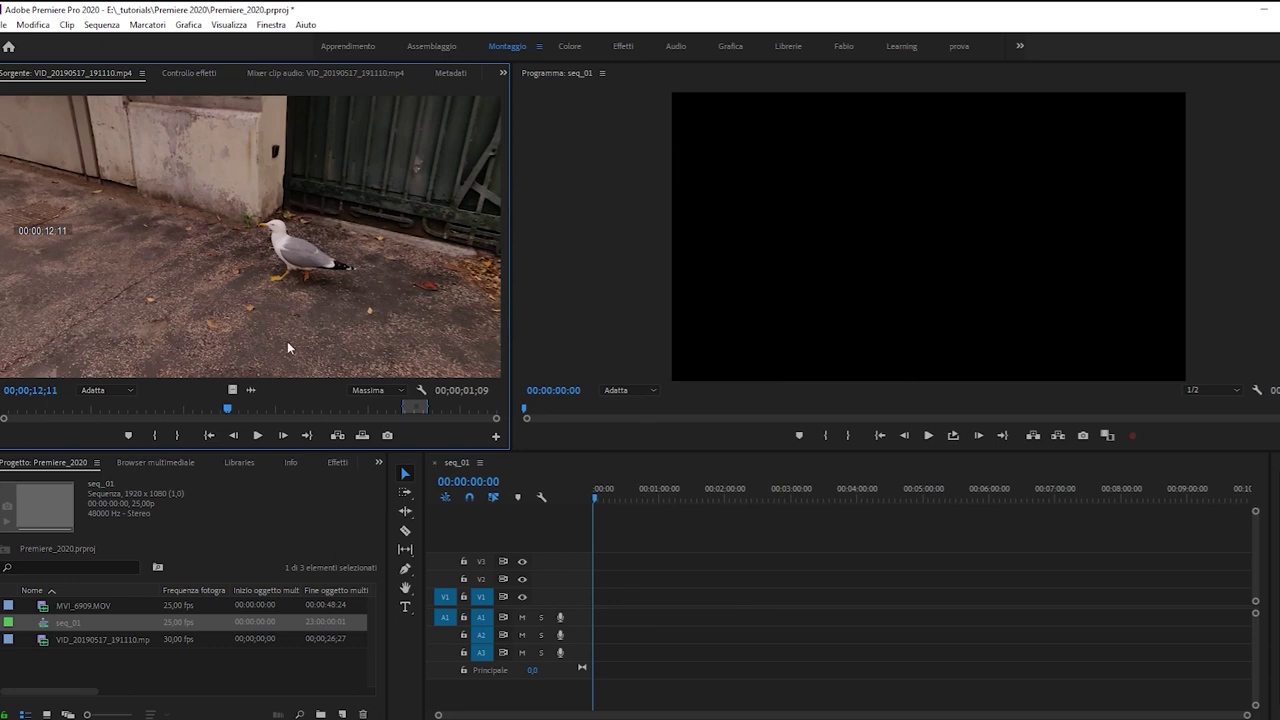
key(i)
key(space)
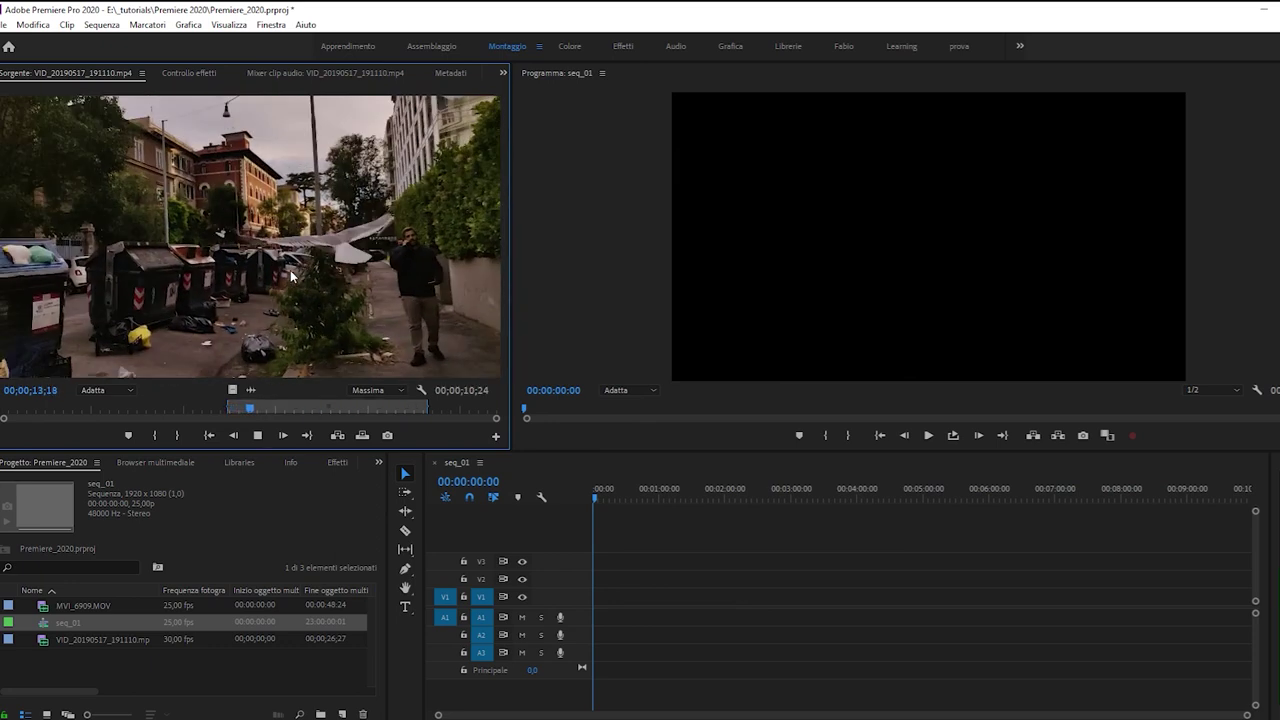
key(space)
key(o)
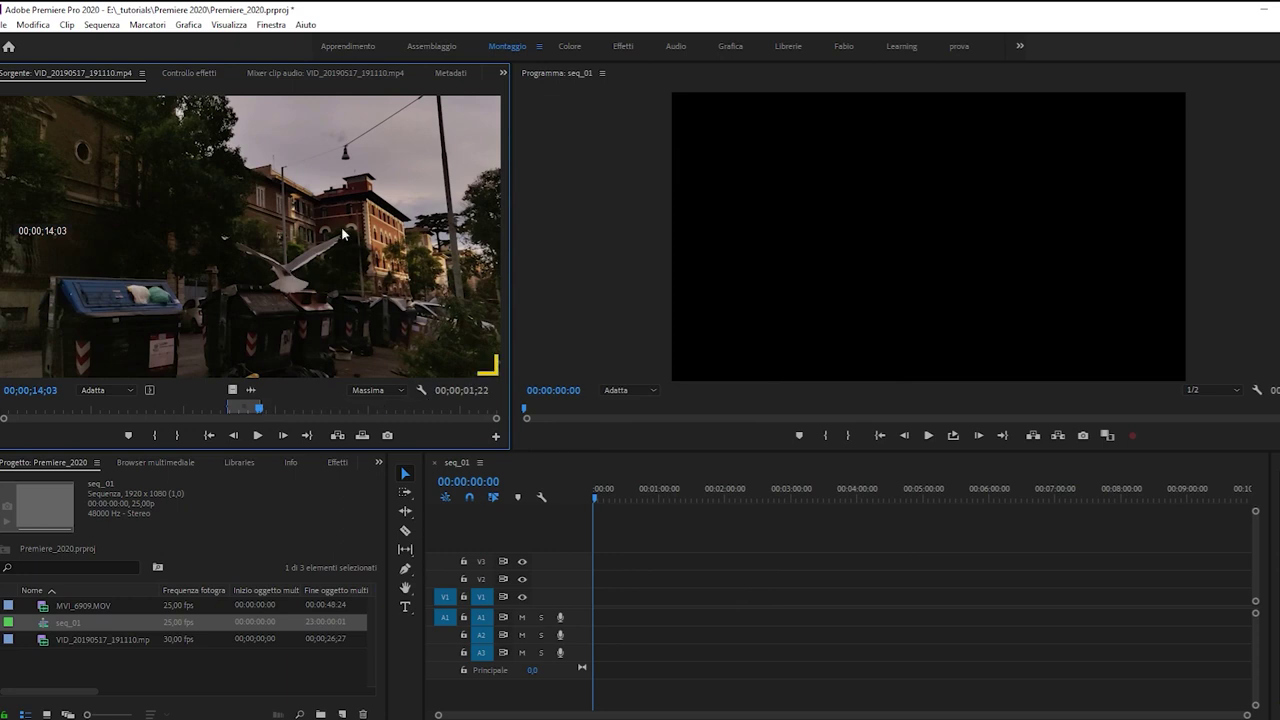
drag(250, 296, 595, 617)
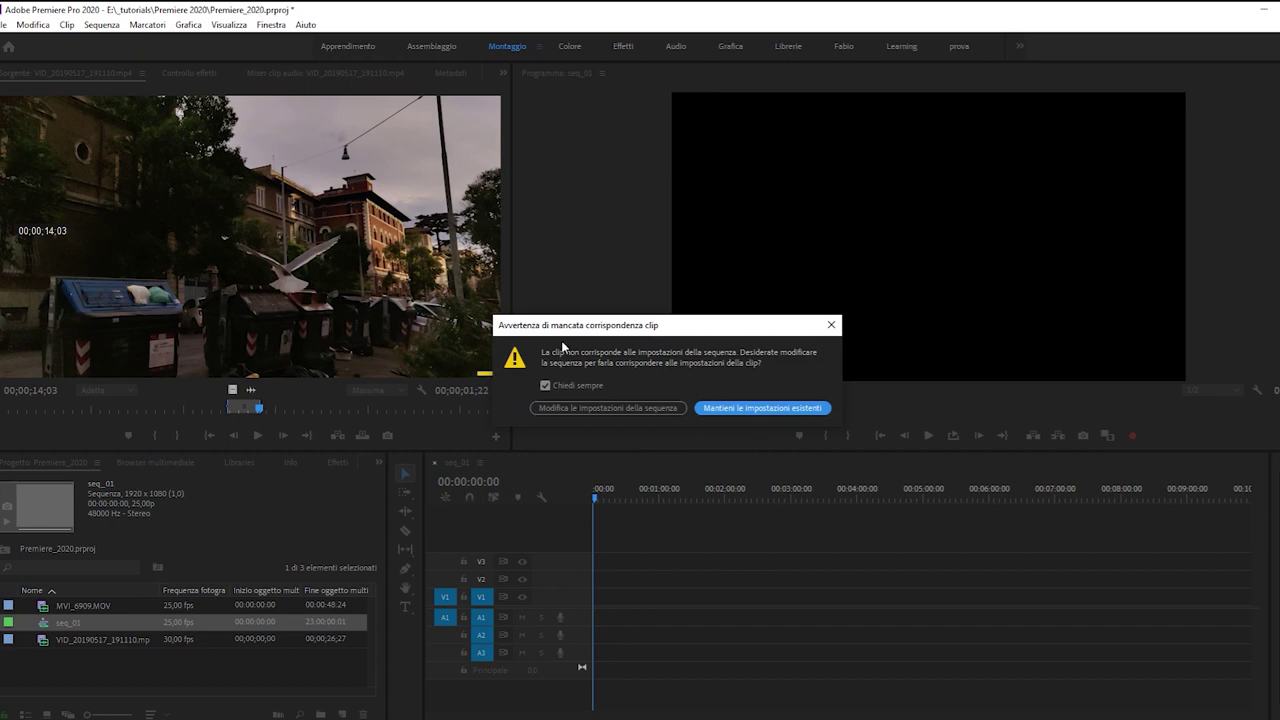
Step: Keep seq_01's existing settings in the clip mismatch warning and save the project
click(741, 410)
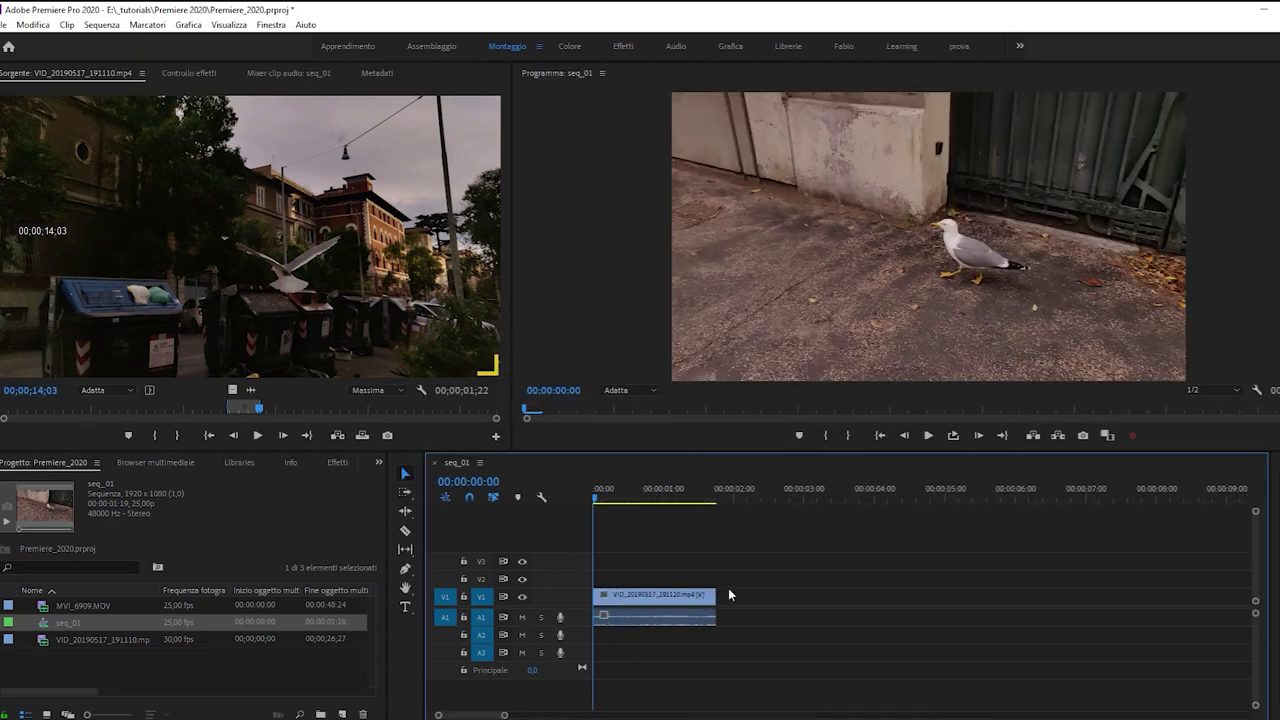
key(ctrl+s)
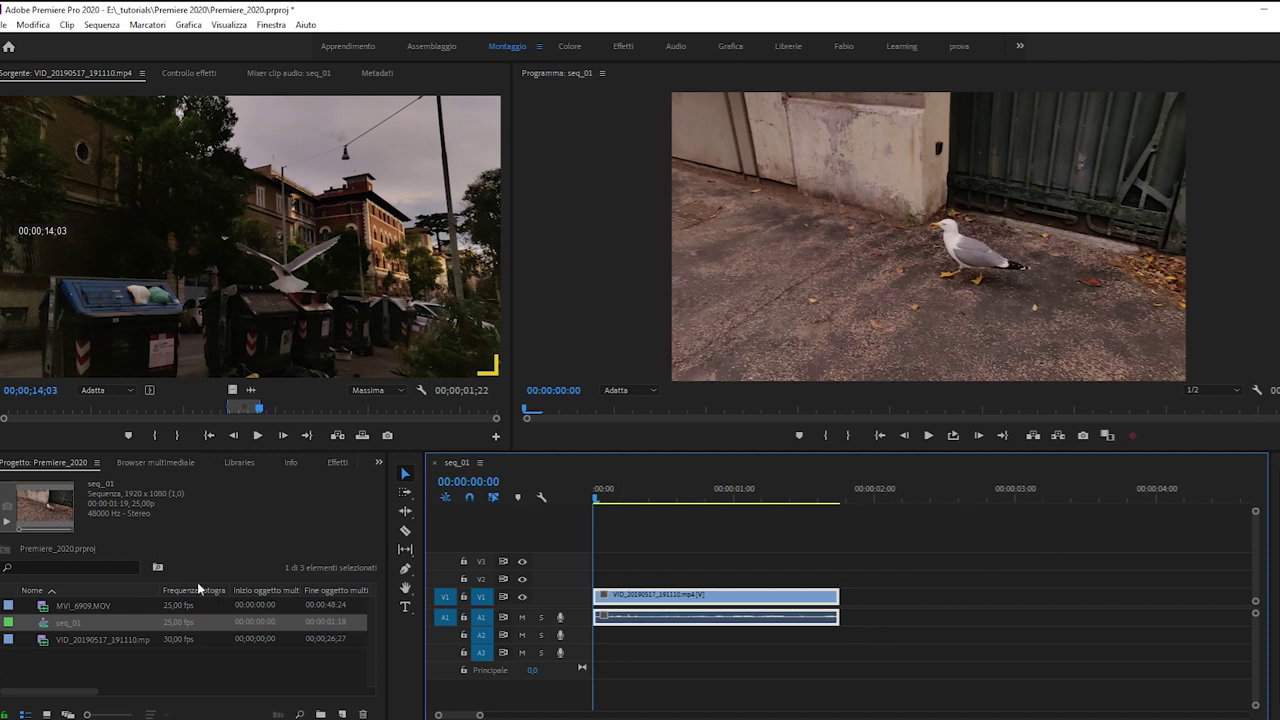
Step: Create a Custom editing mode sequence with a 1080 x 1920 frame size, Sequenza 03
right_click(126, 666)
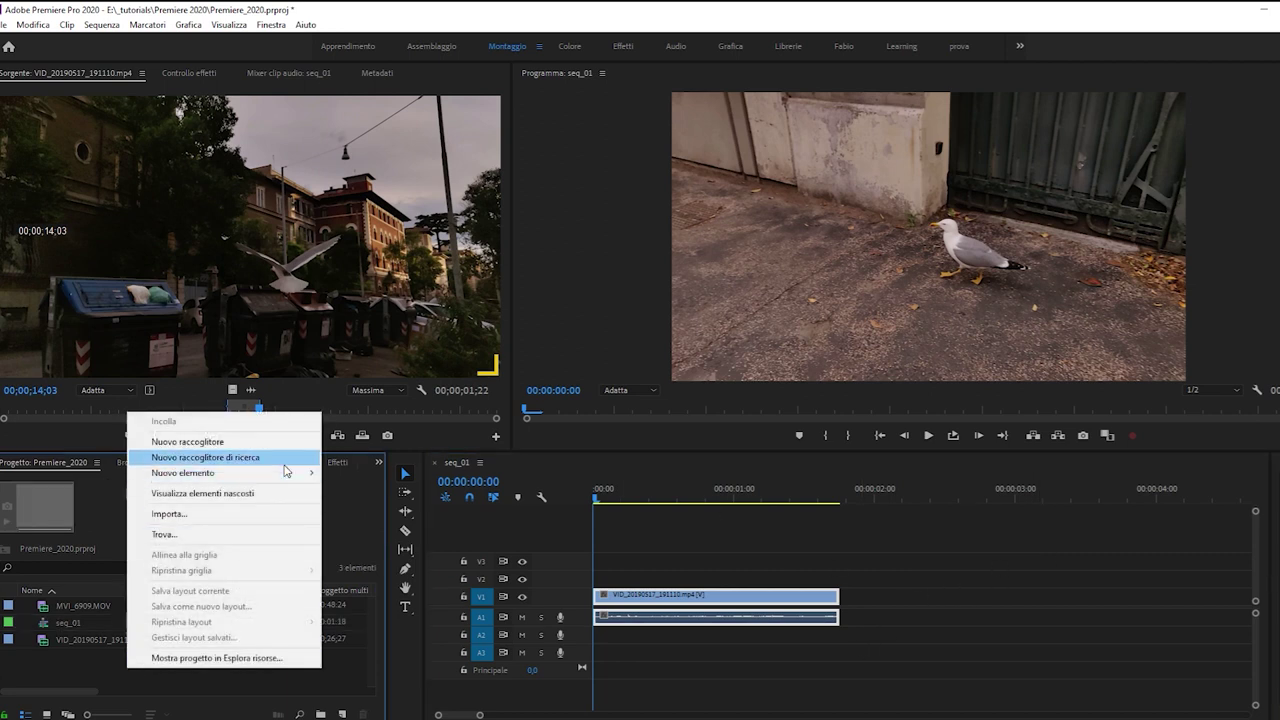
mouse_move(284, 474)
click(340, 474)
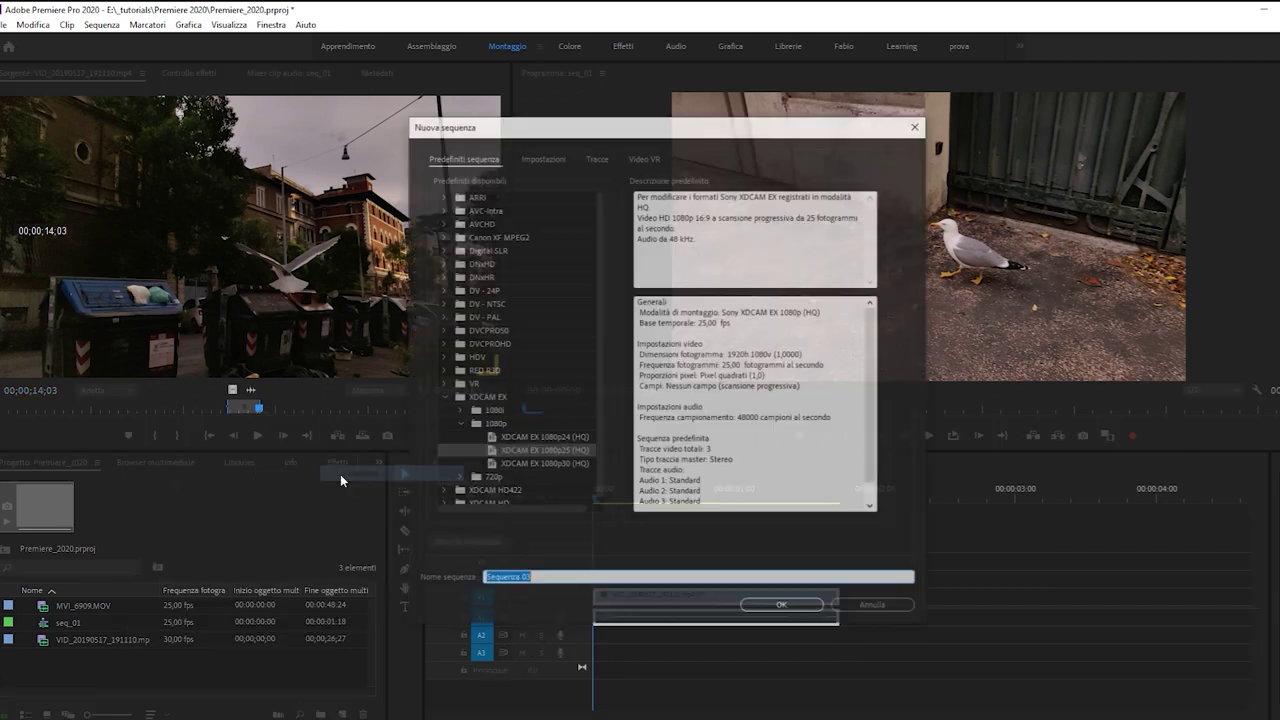
click(542, 157)
click(619, 180)
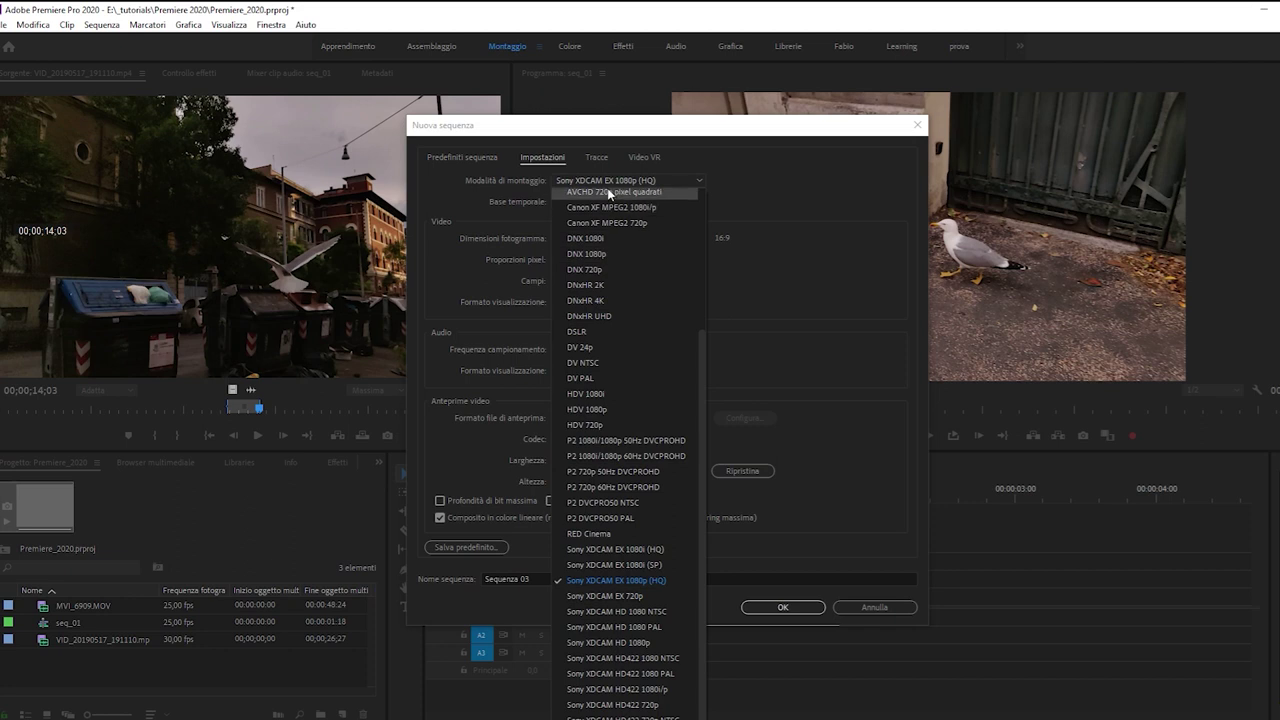
scroll(609, 372, up, 4)
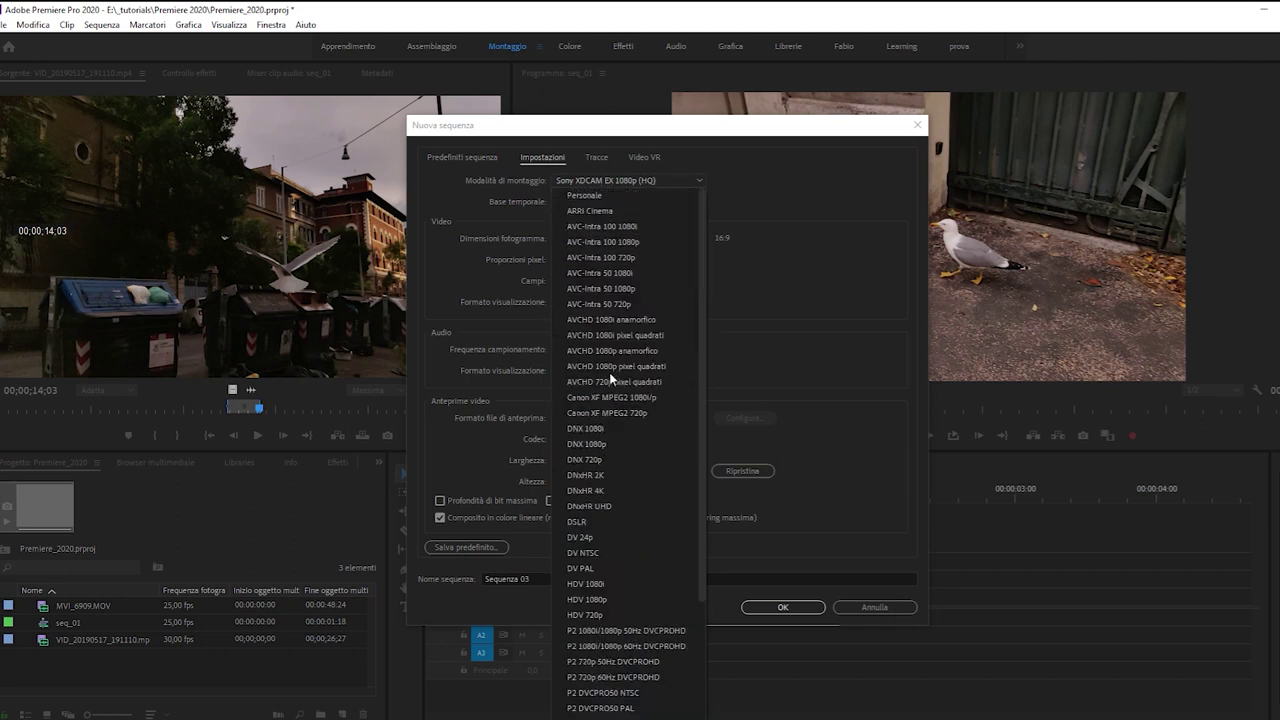
click(599, 196)
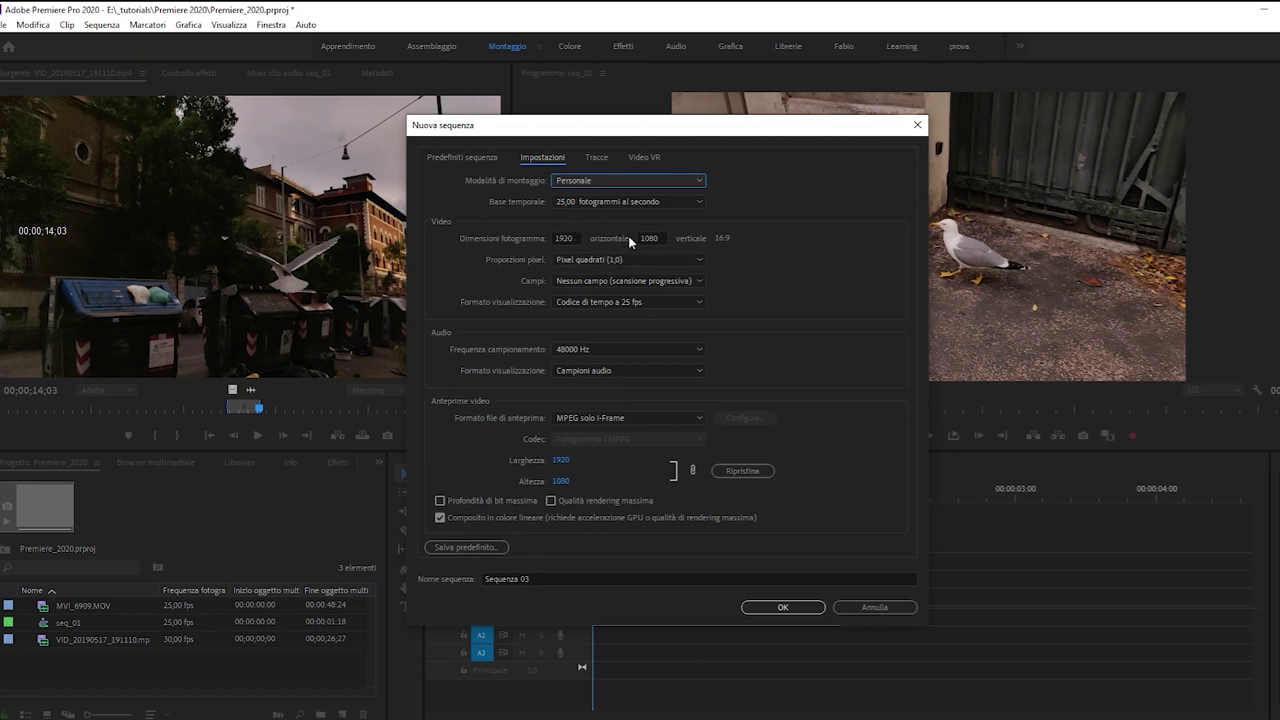
click(568, 238)
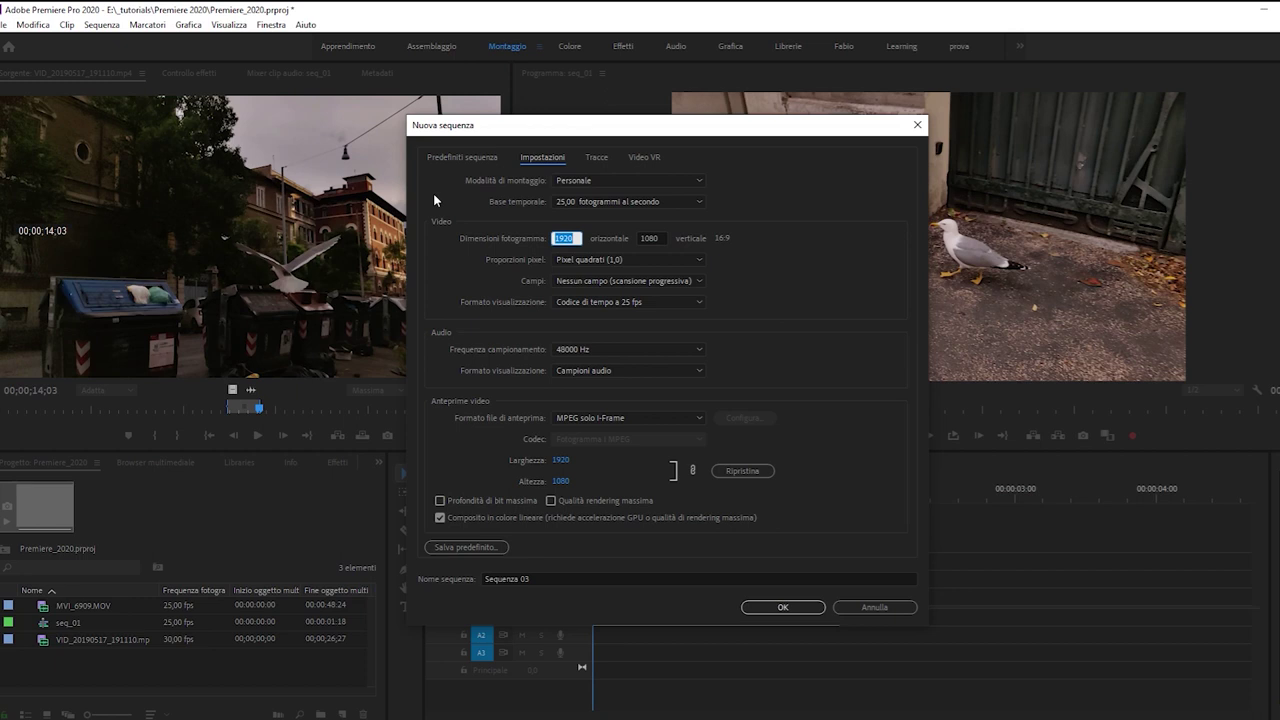
text(1080)
key(Tab)
text(1)
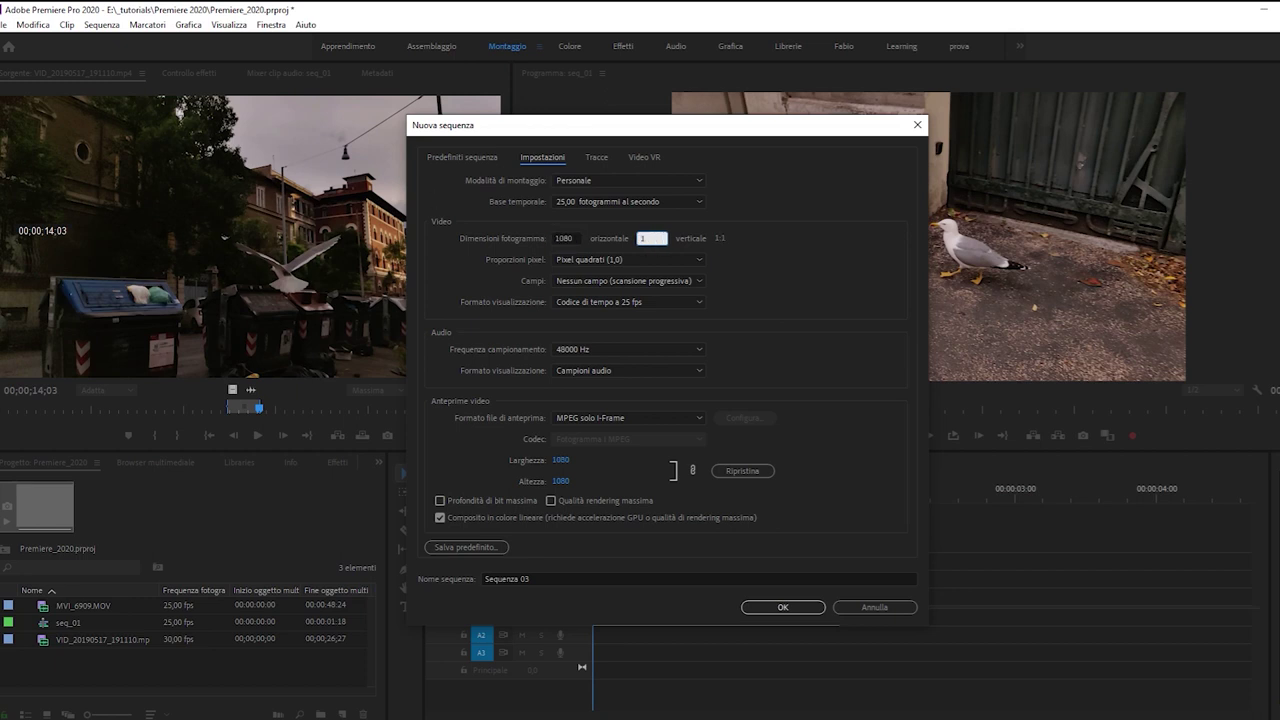
text(920)
click(785, 606)
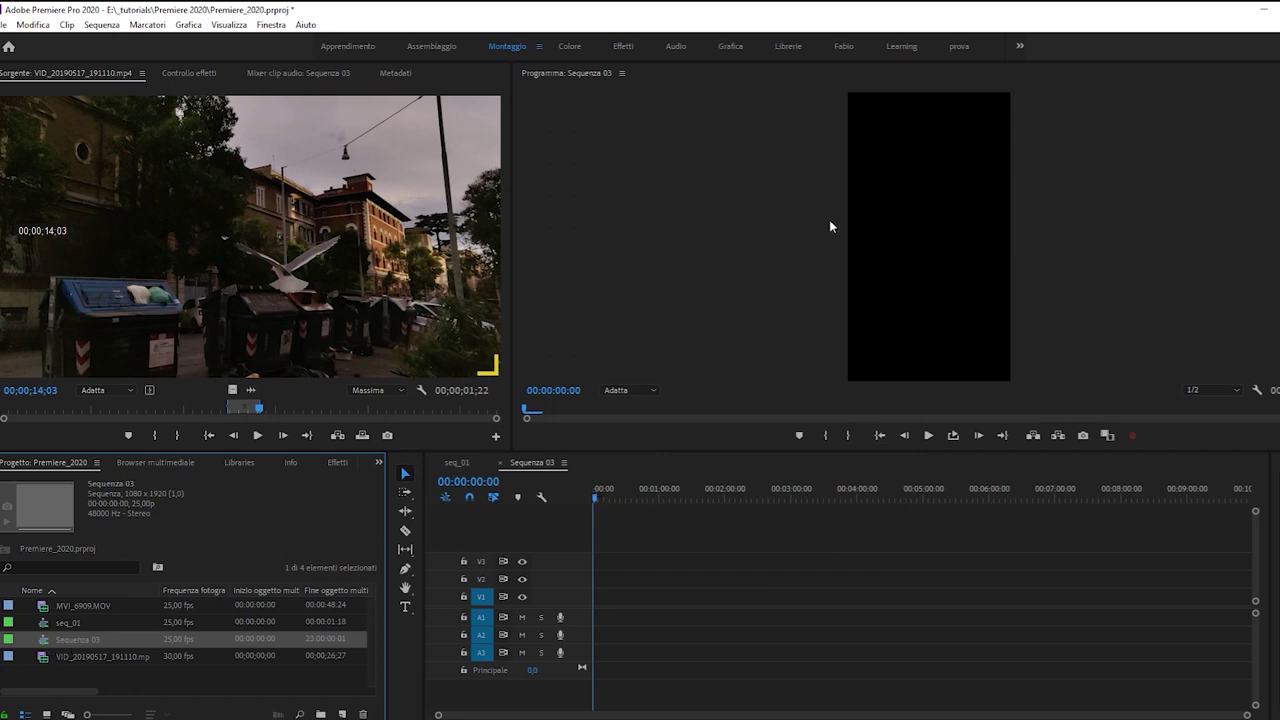
Step: Add VID_20190517_191110.mp4 to Sequenza 03, keep its settings, set Scale to 177, and play it
drag(385, 302, 598, 612)
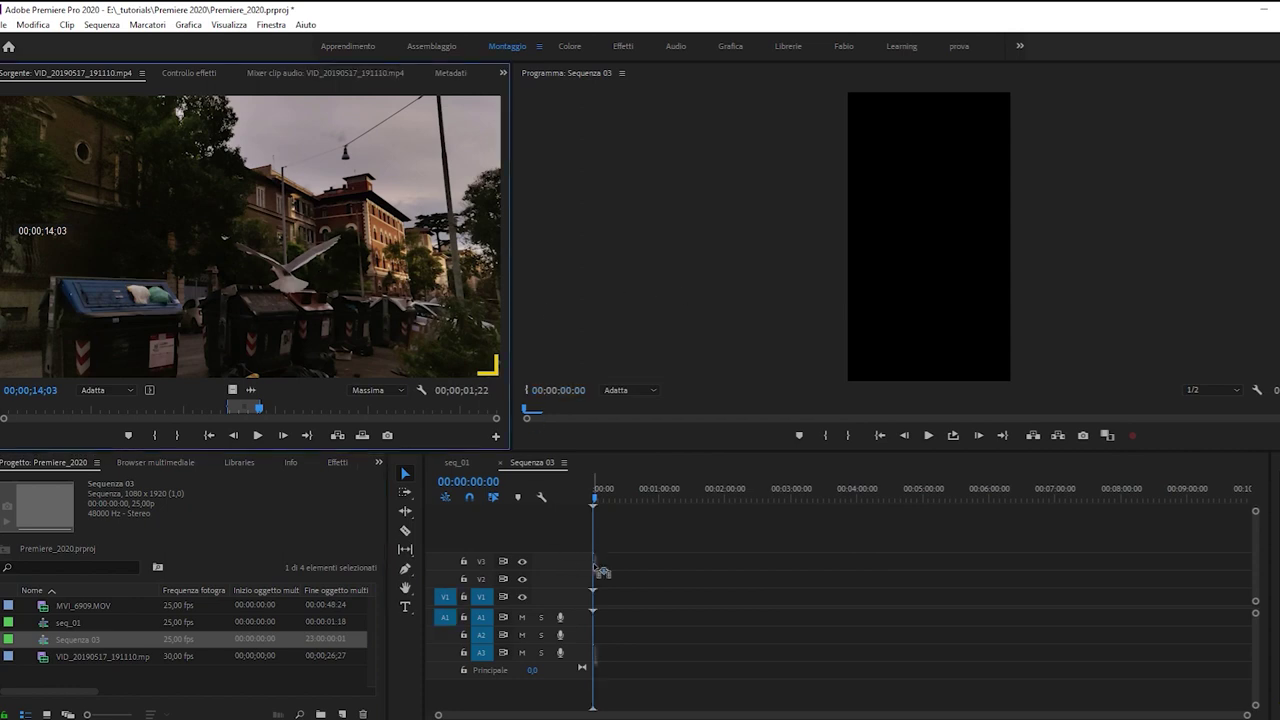
click(730, 410)
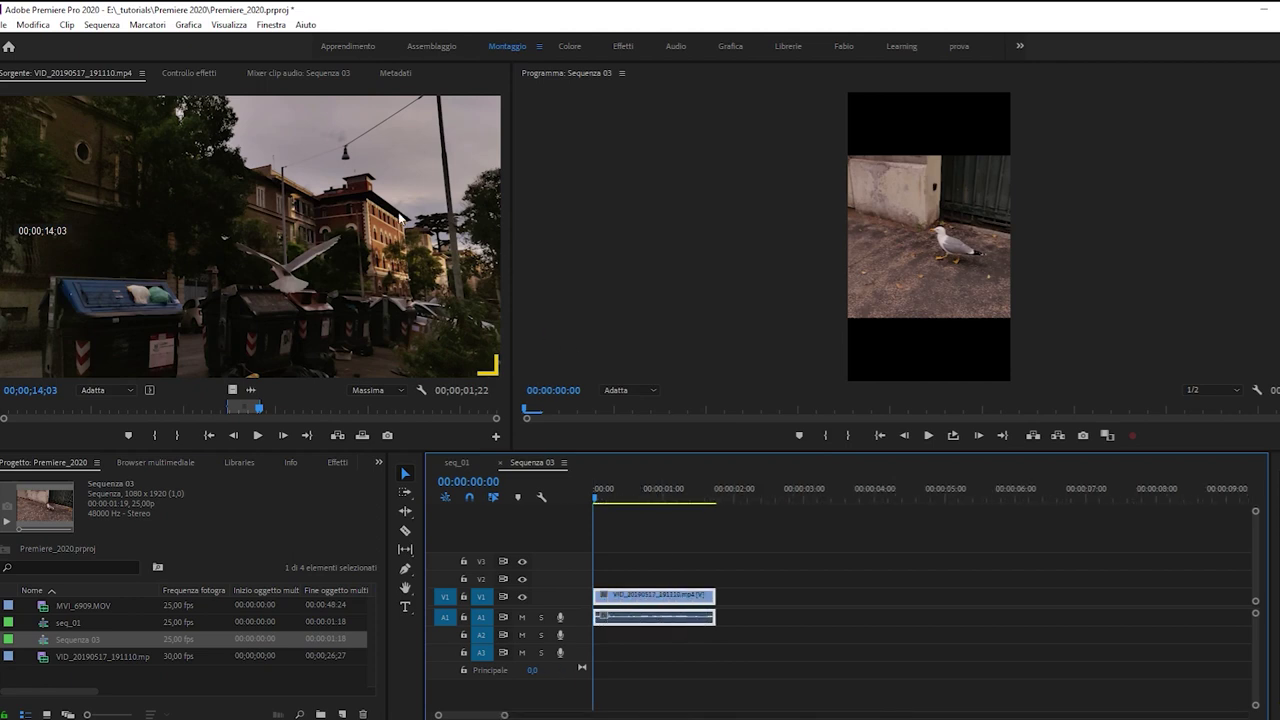
click(191, 72)
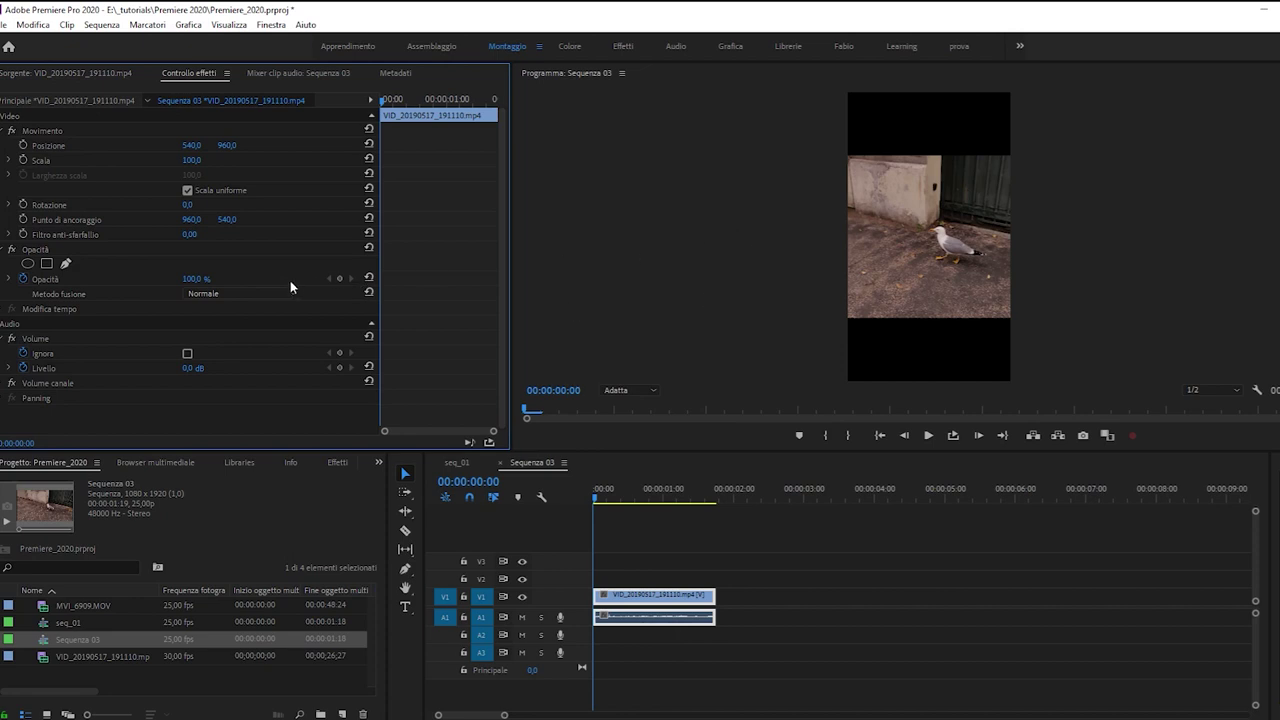
drag(191, 160, 268, 160)
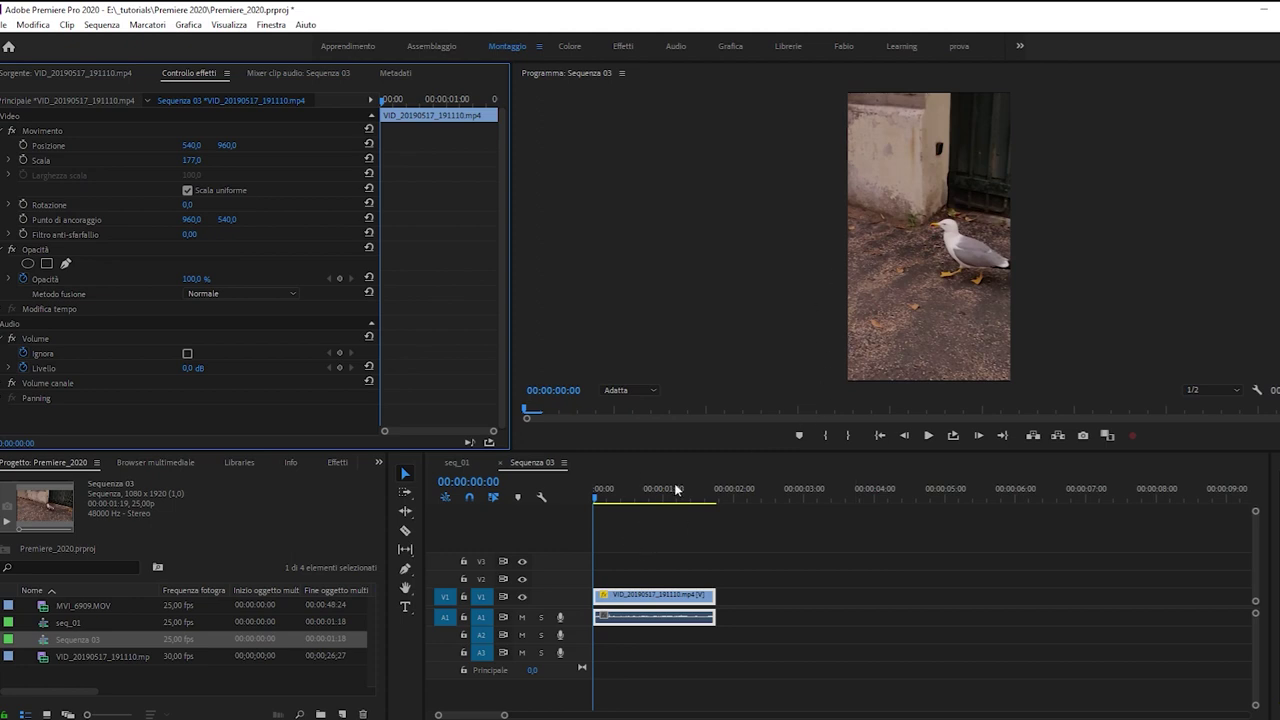
key(space)
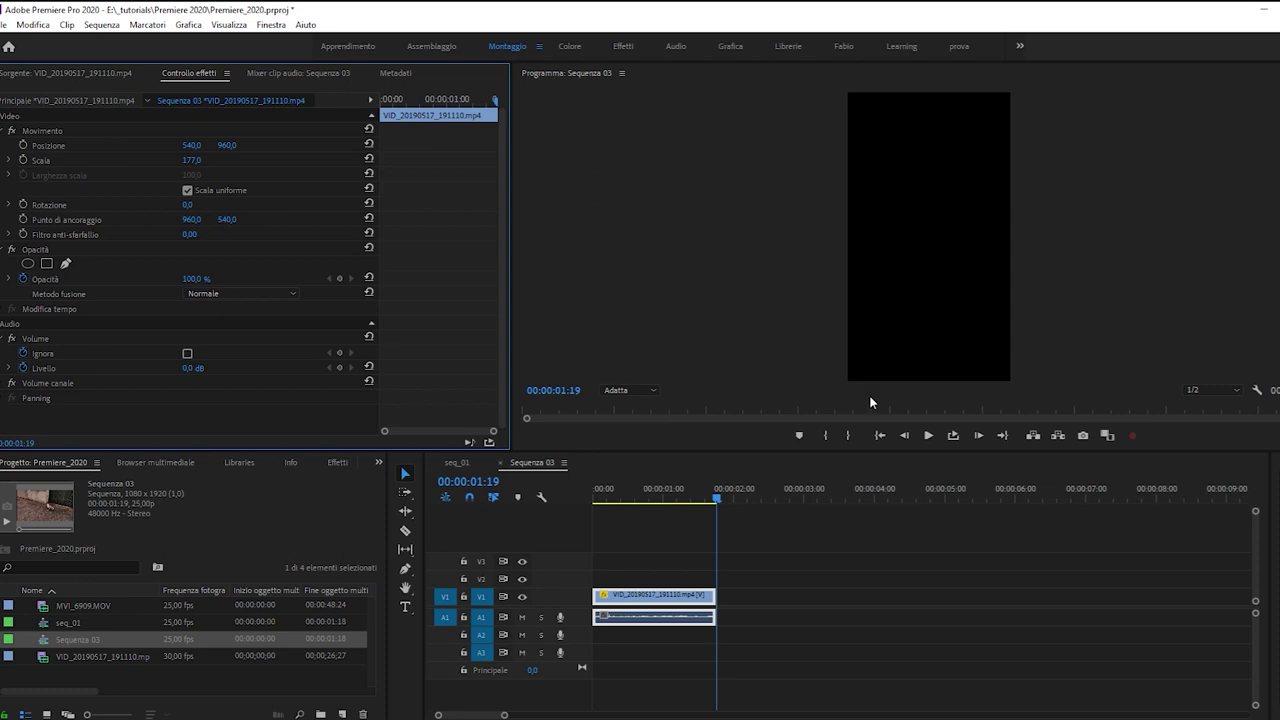
Step: Delete the seagull clip from Sequenza 03 and switch the timeline to seq_01
click(824, 561)
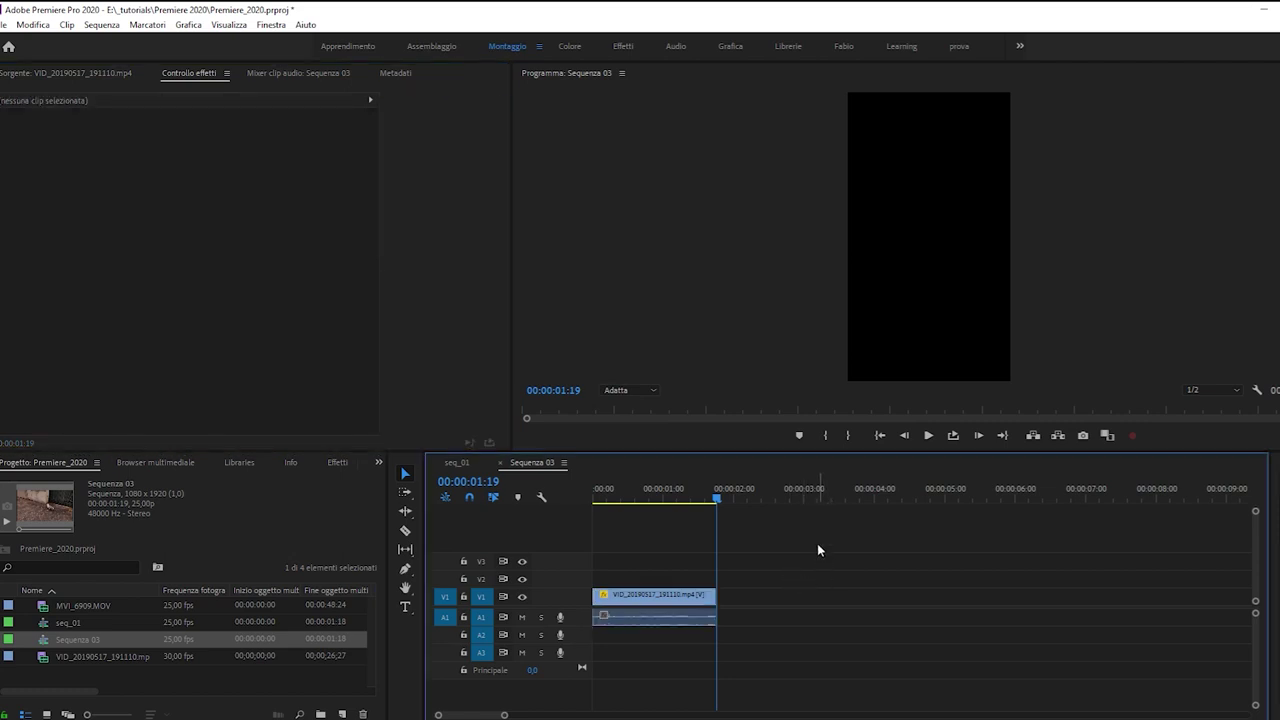
drag(817, 543, 660, 640)
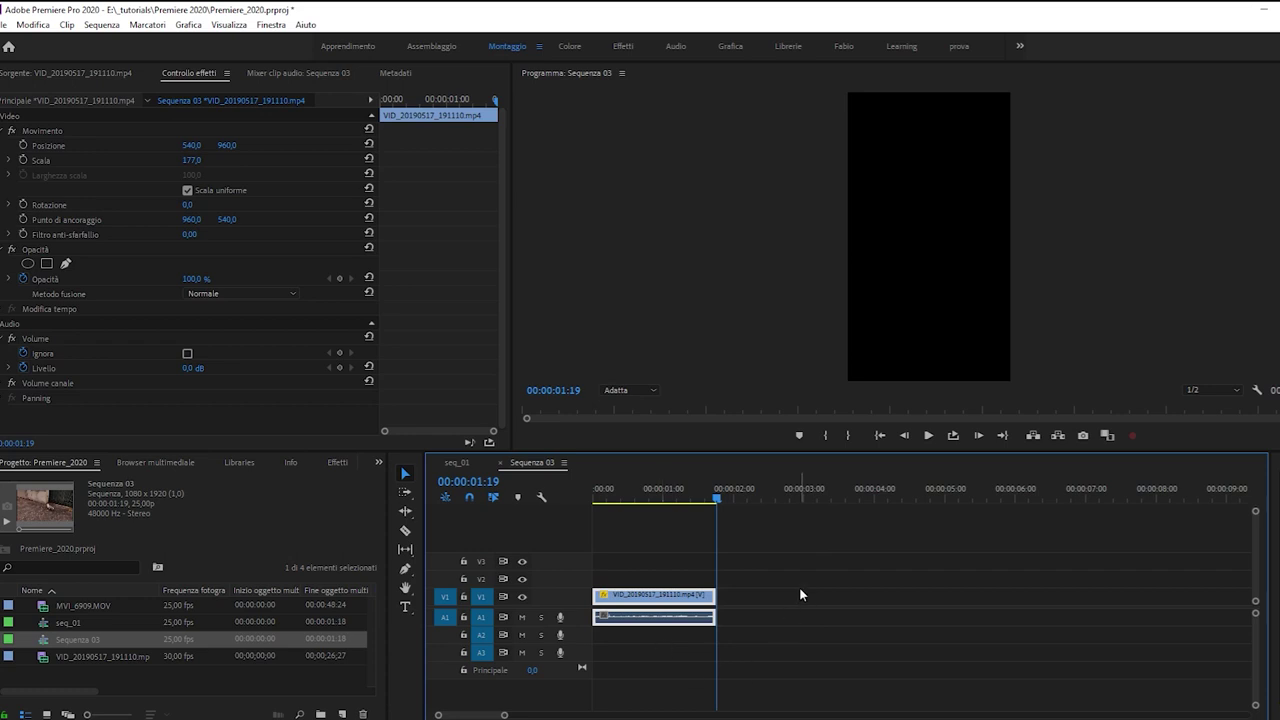
drag(797, 573, 636, 653)
key(Delete)
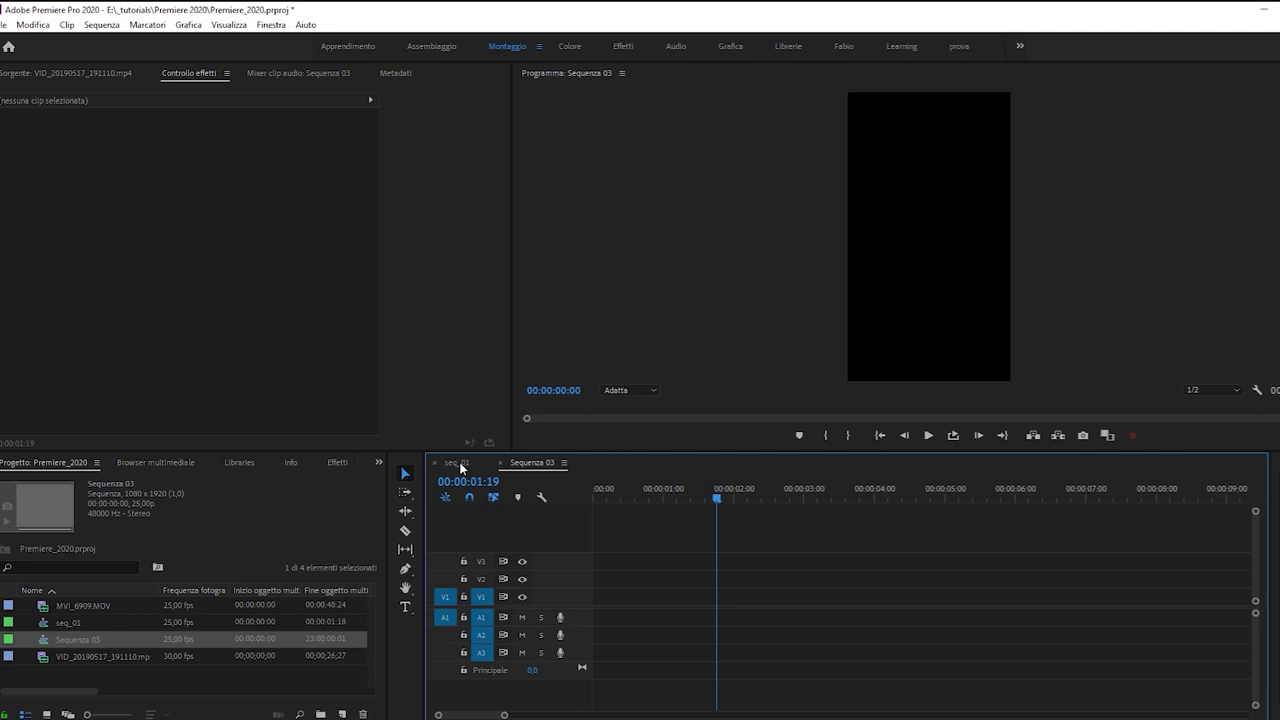
click(457, 463)
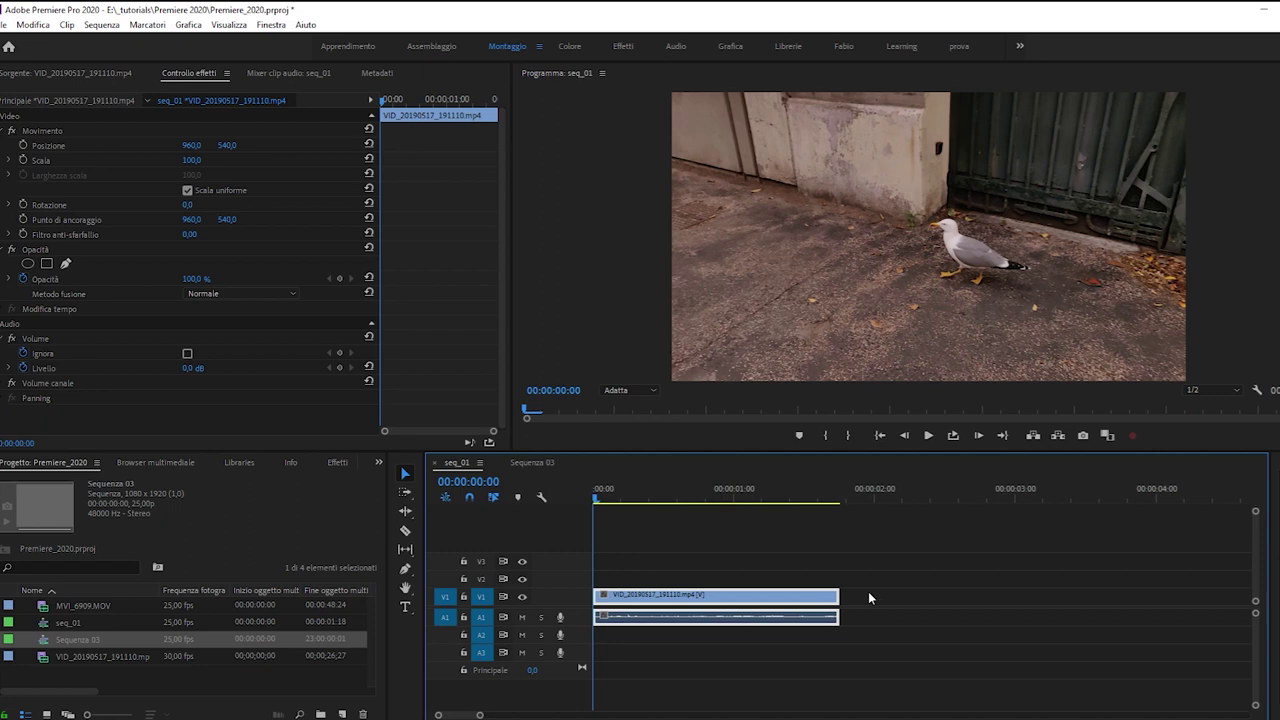
Step: Clear seq_01 and mark a four-second In/Out range of VID_20190517_191110.mp4 ending at 23;17
drag(869, 541, 716, 631)
key(Delete)
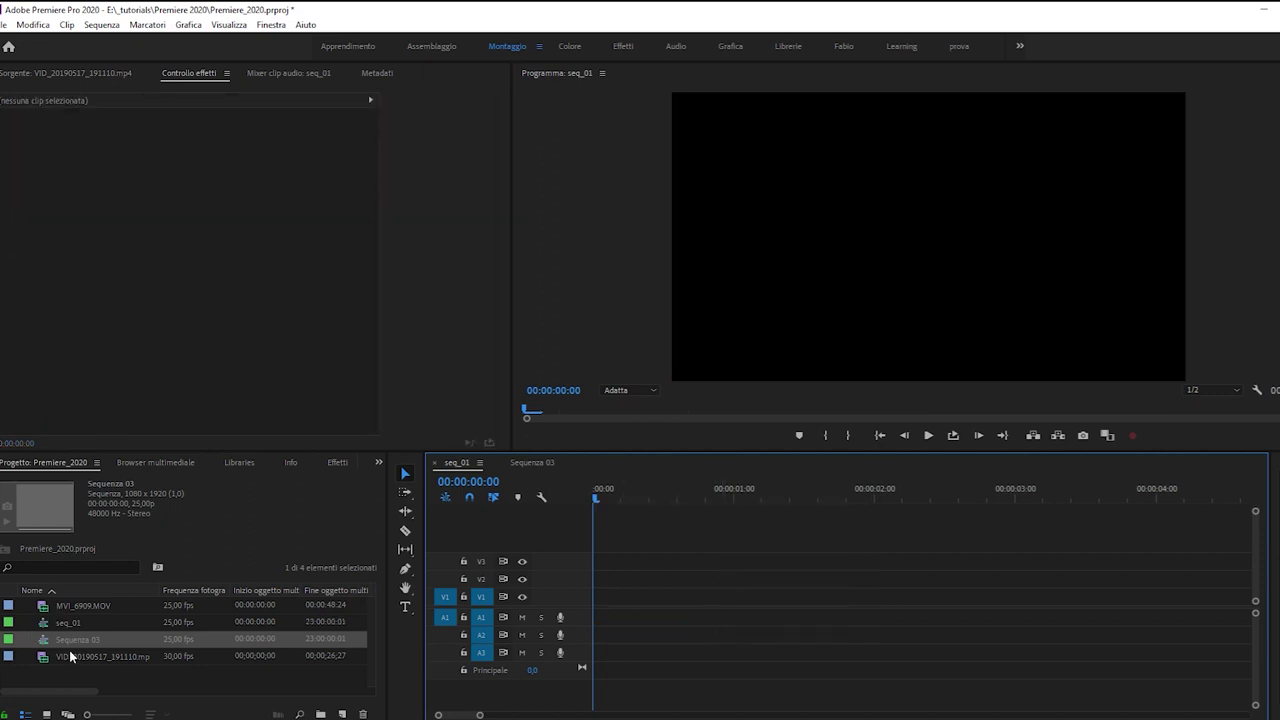
double_click(42, 656)
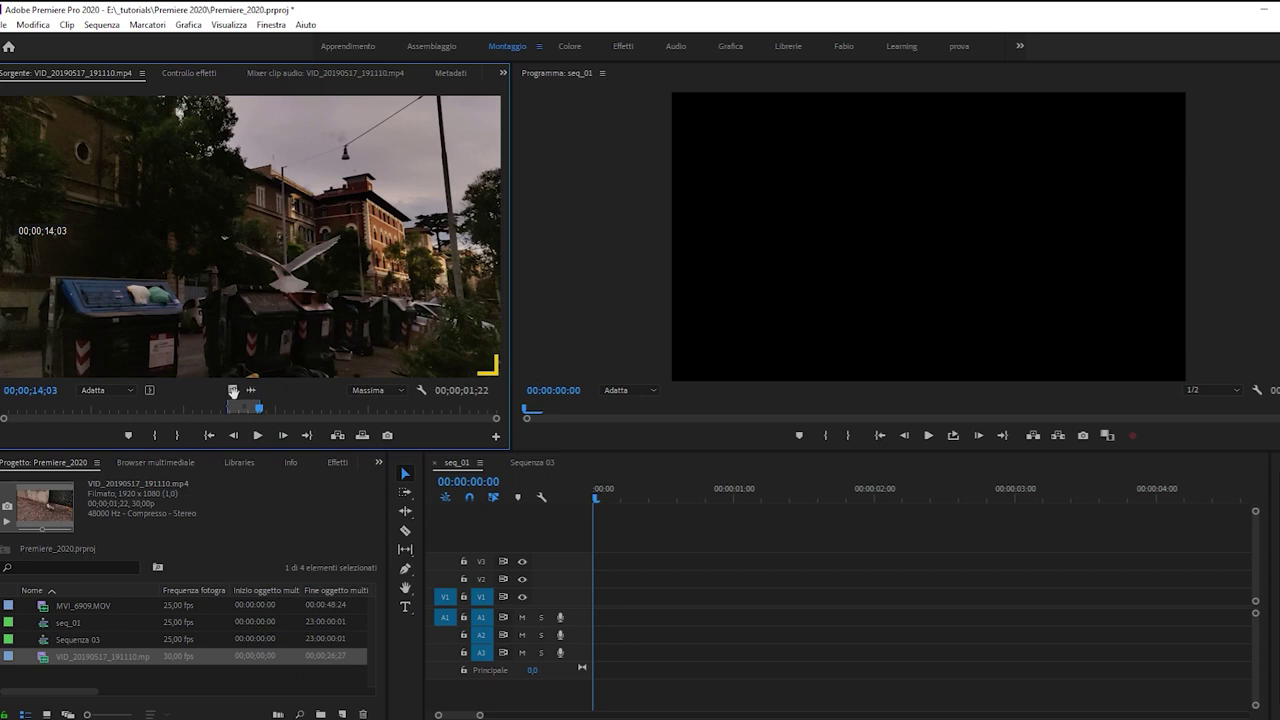
mouse_move(58, 413)
mouse_down()
mouse_move(75, 423)
mouse_move(382, 400)
mouse_move(355, 397)
mouse_move(435, 416)
mouse_up()
key(i)
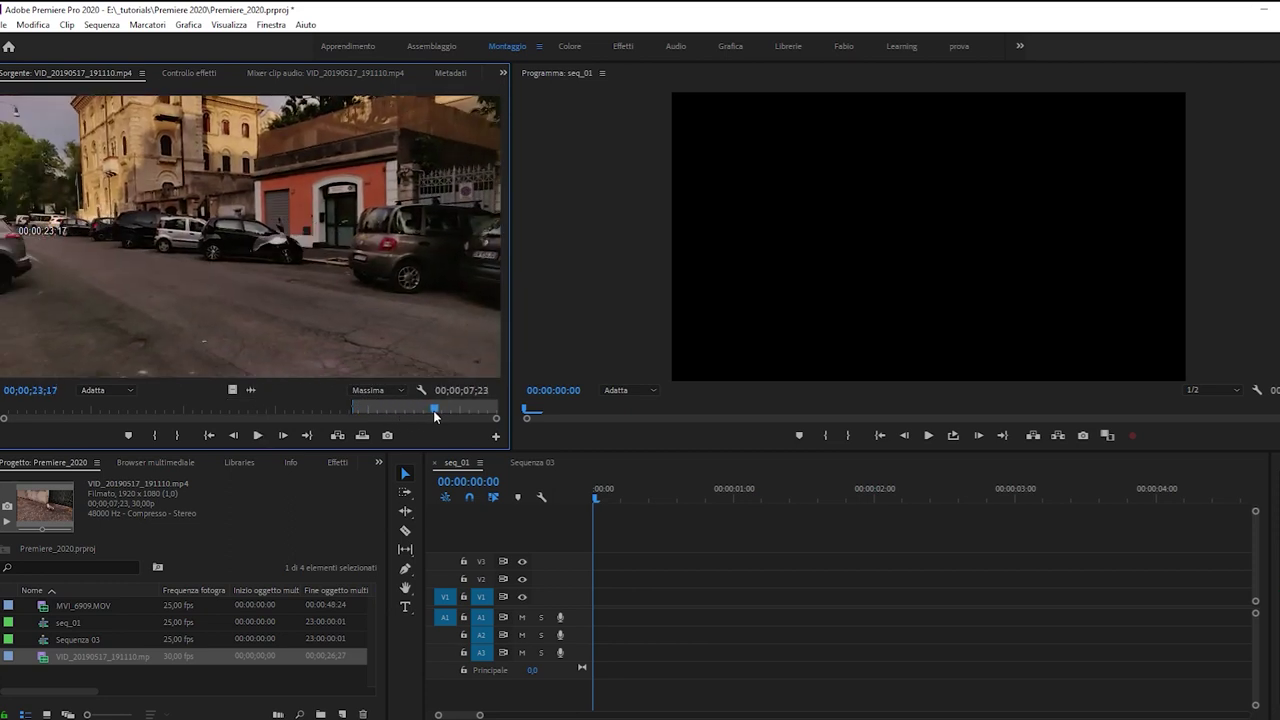
key(o)
Step: Place the trimmed seagull section at the start of seq_01 and select seq_01 in the project
drag(350, 240, 700, 596)
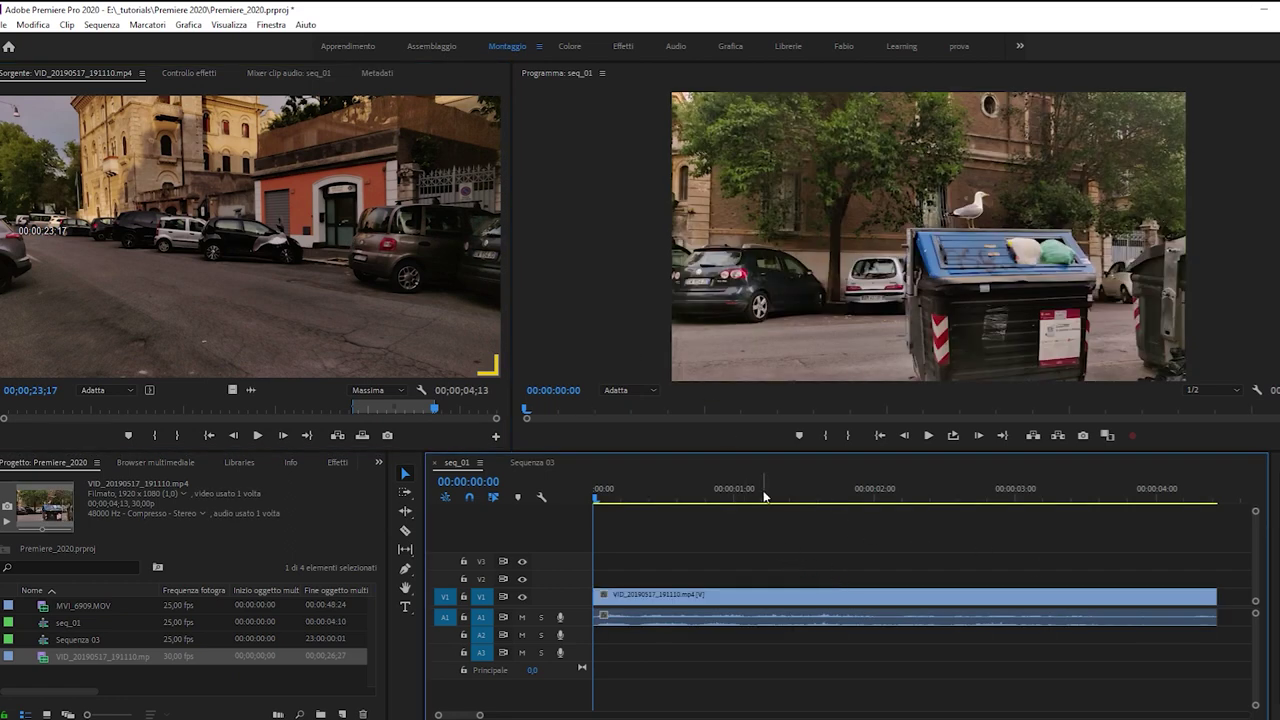
drag(612, 490, 508, 501)
key(minus)
key(minus)
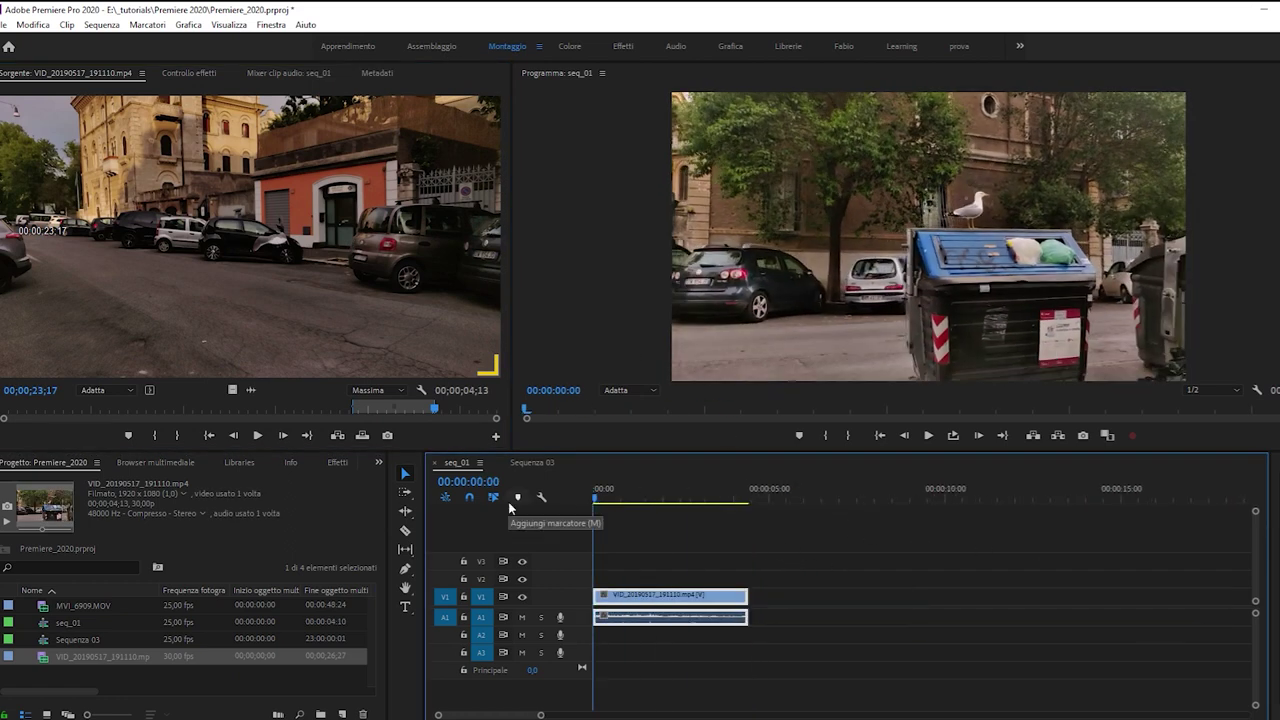
key(equal)
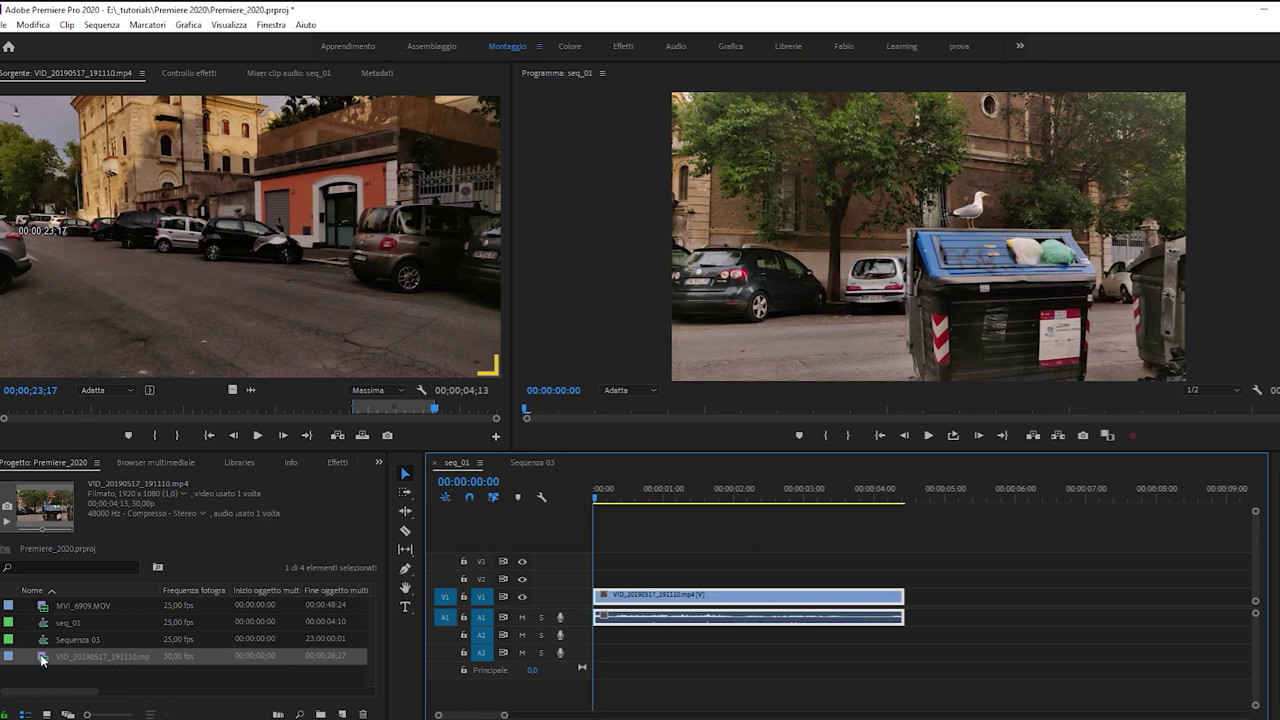
click(47, 623)
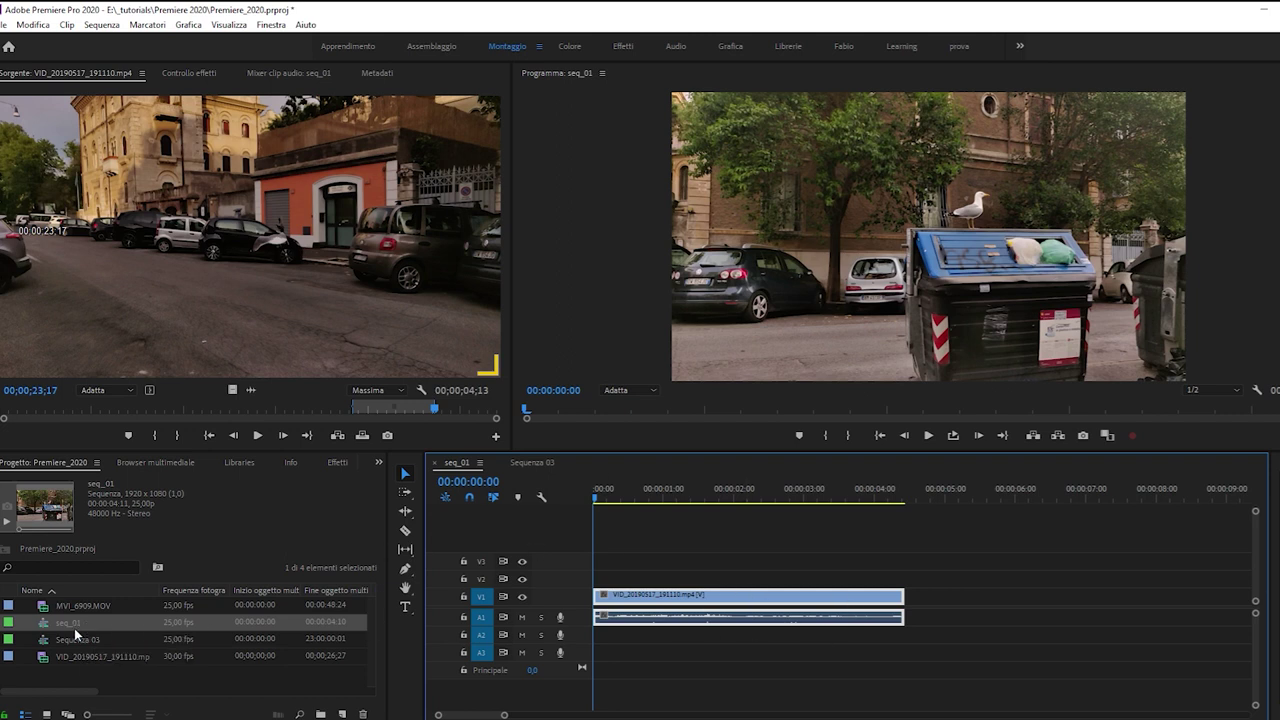
Step: Set up Auto Reframe of seq_01 as seq_01 - (9x16) with Verticale 9:16 and Movimento più veloce
right_click(44, 626)
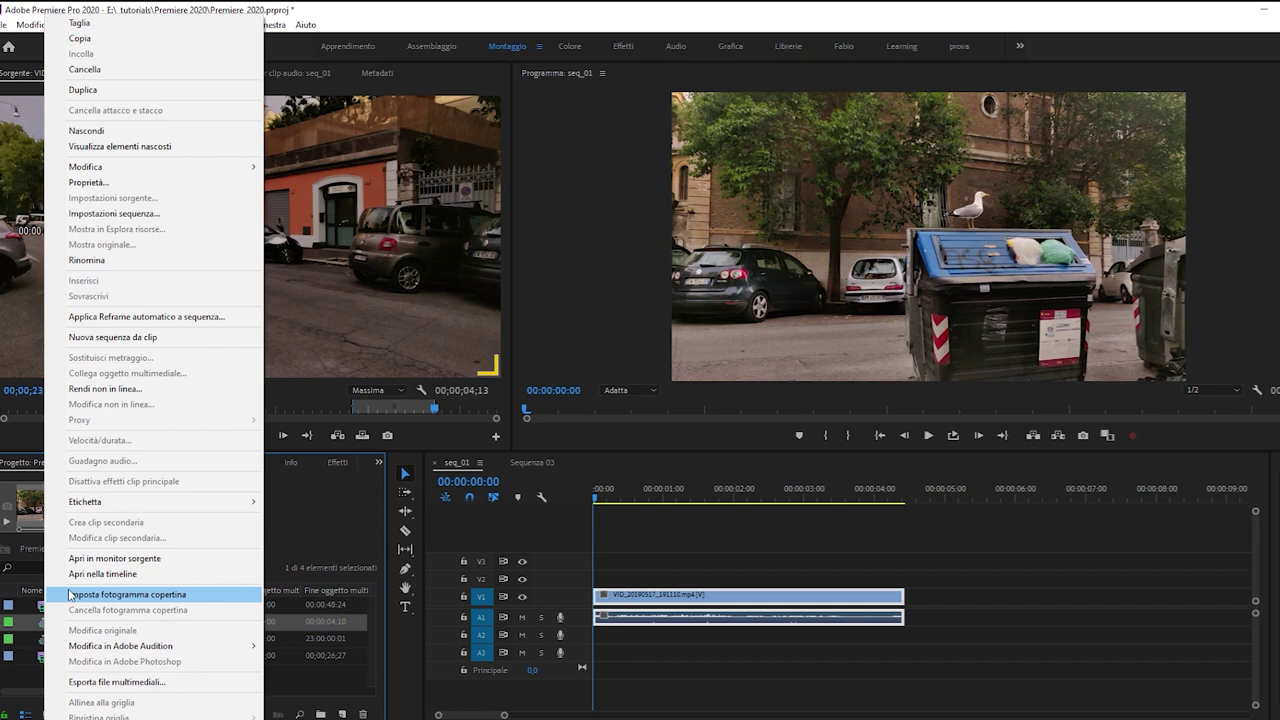
click(227, 324)
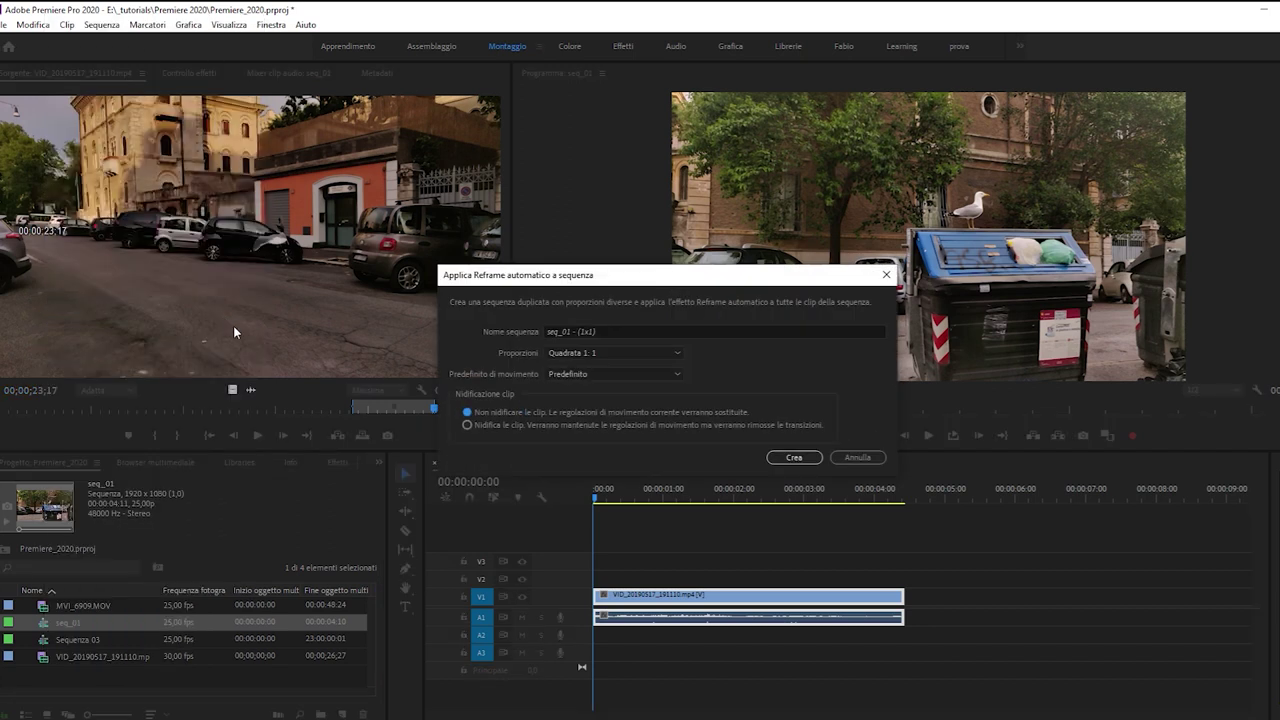
drag(660, 270, 660, 228)
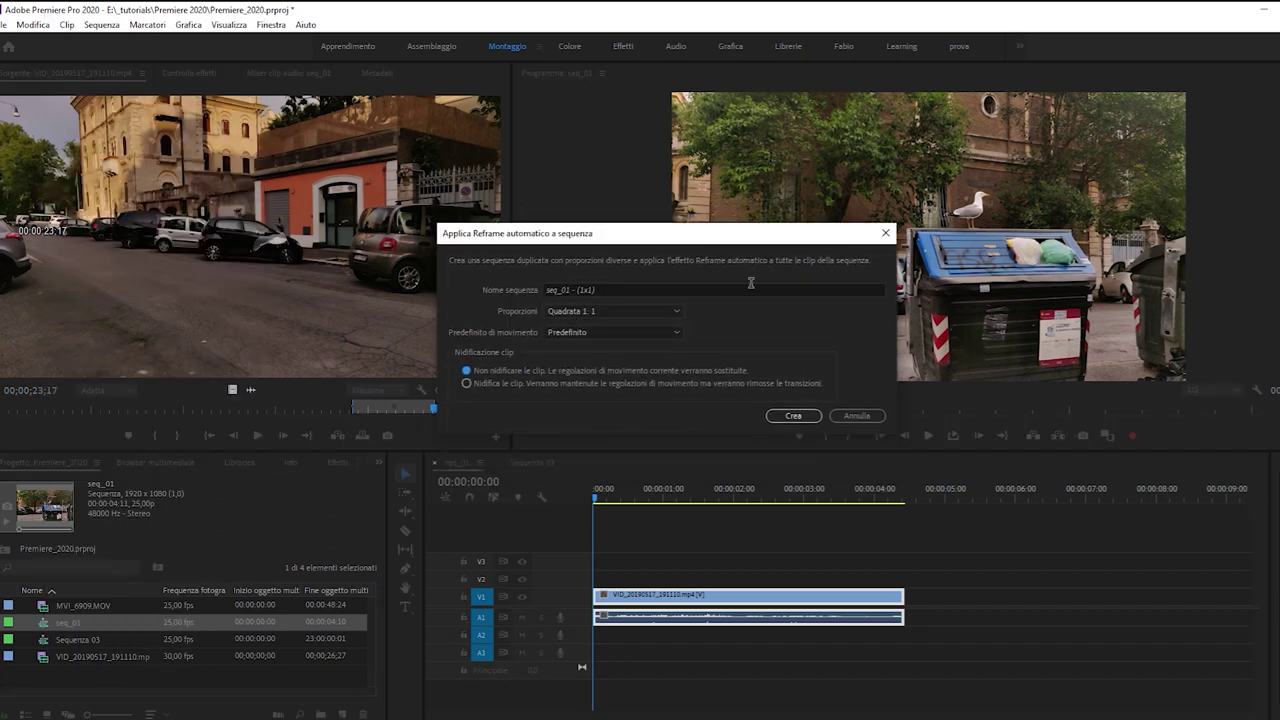
drag(653, 289, 474, 284)
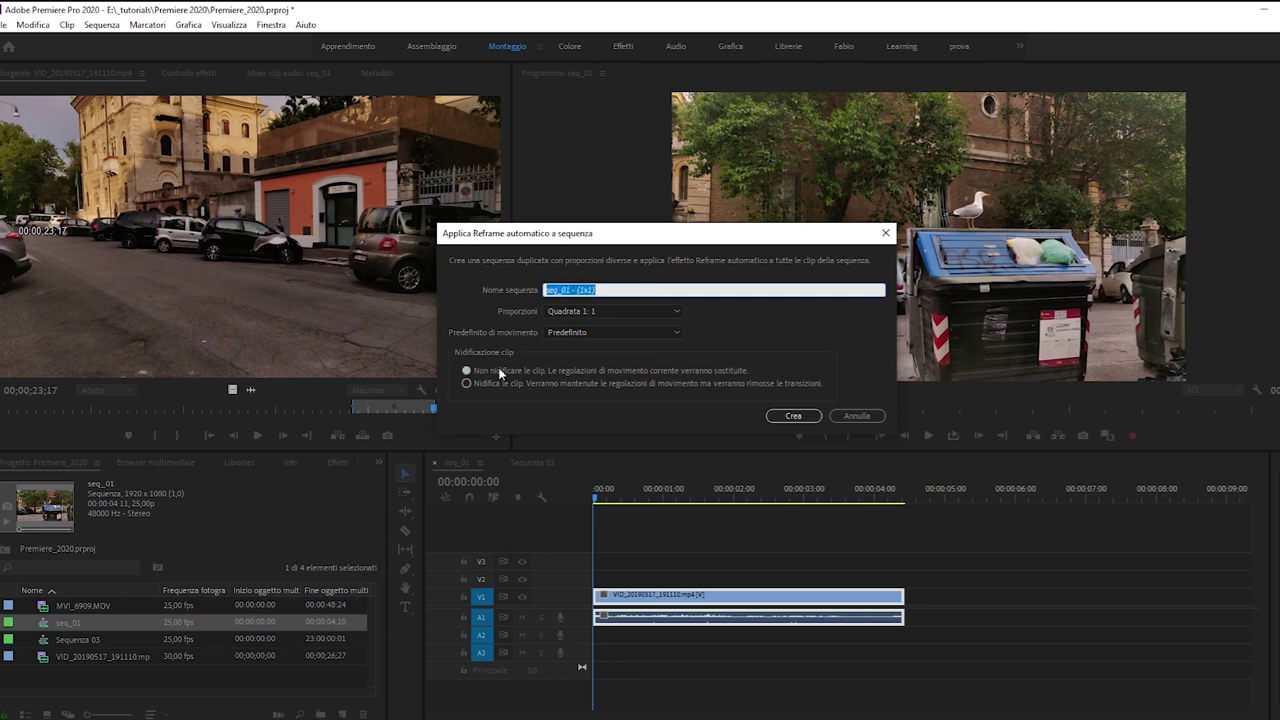
key(Home)
click(579, 313)
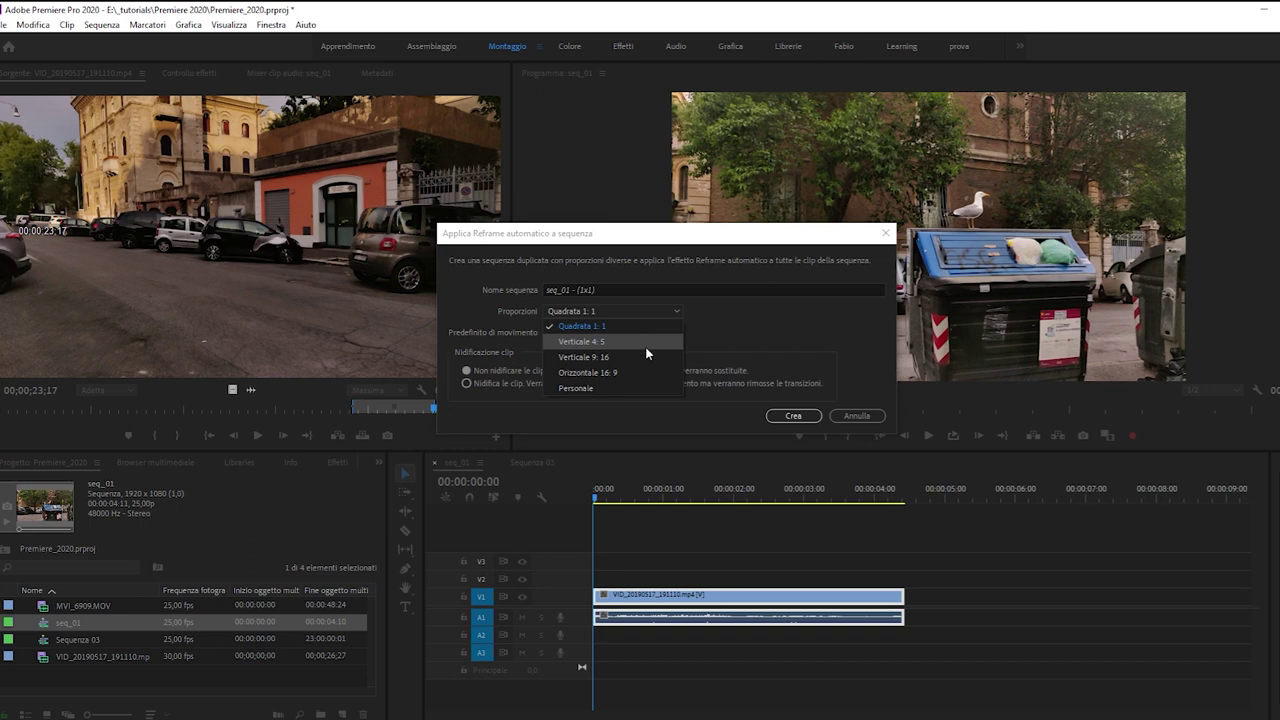
click(646, 357)
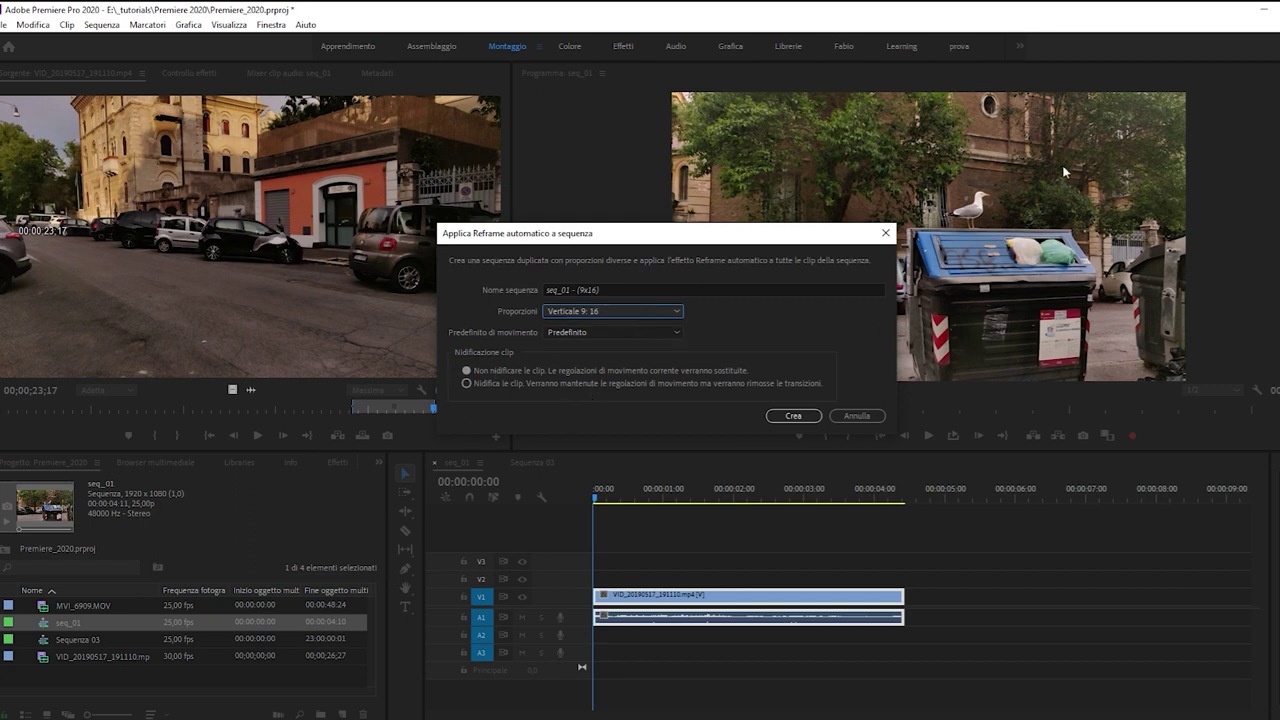
click(578, 333)
click(596, 333)
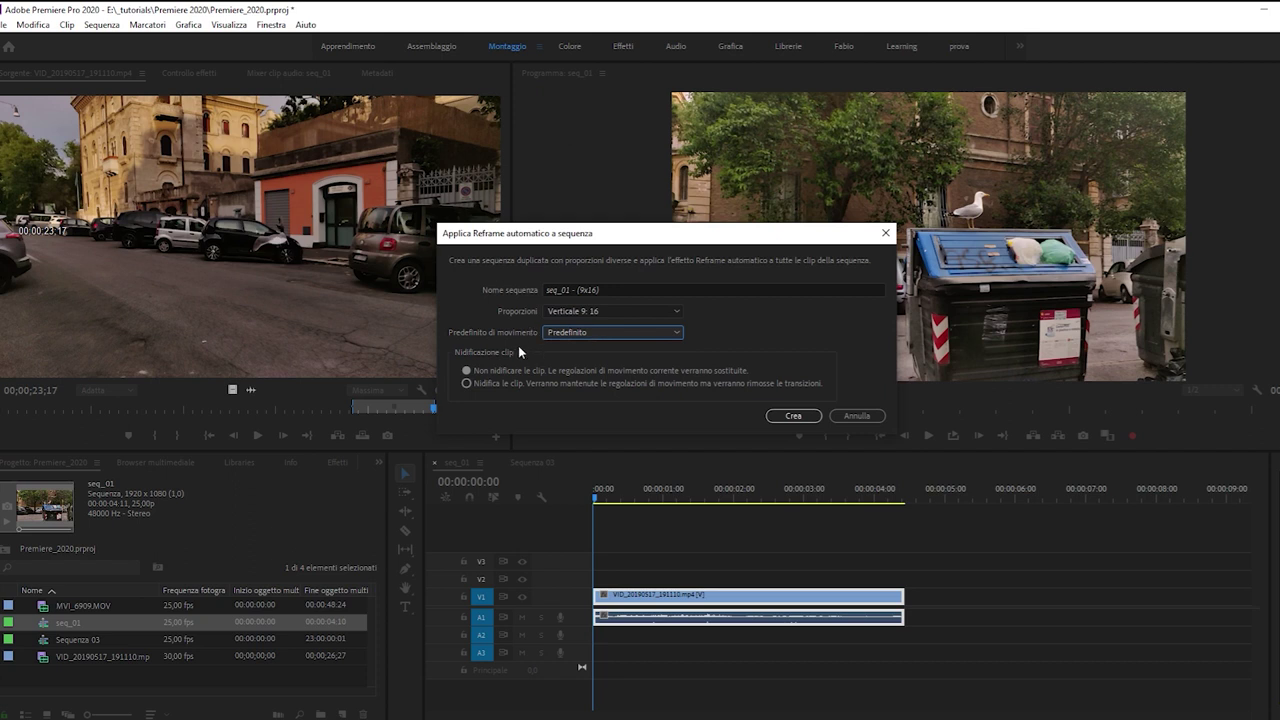
click(585, 334)
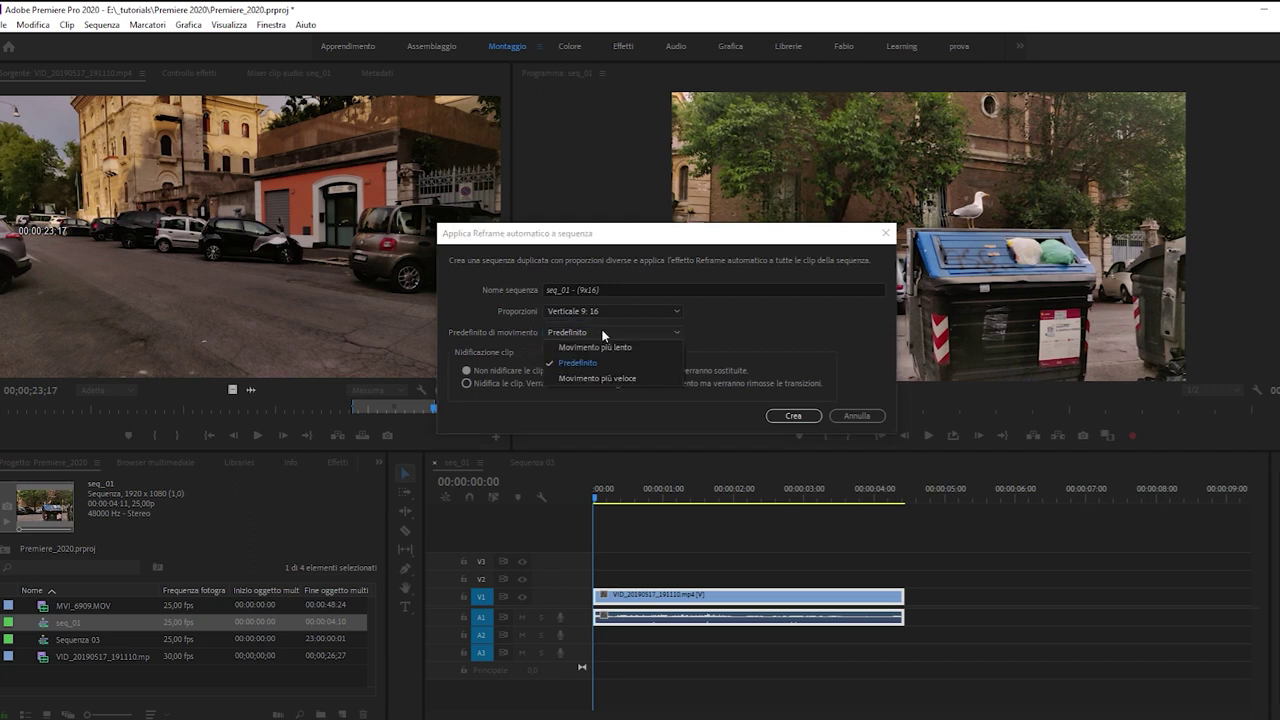
click(650, 378)
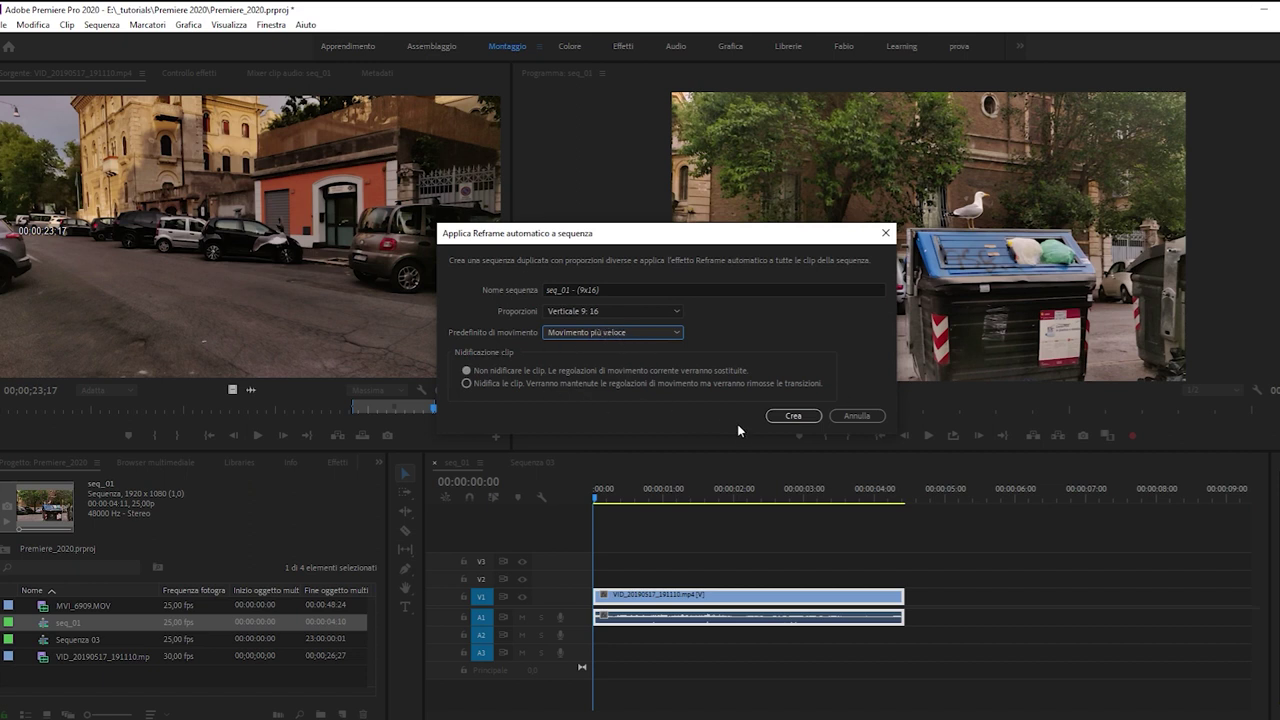
Step: Create the reframed 9:16 sequence, mute track A1, play it back, then reselect seq_01
click(801, 416)
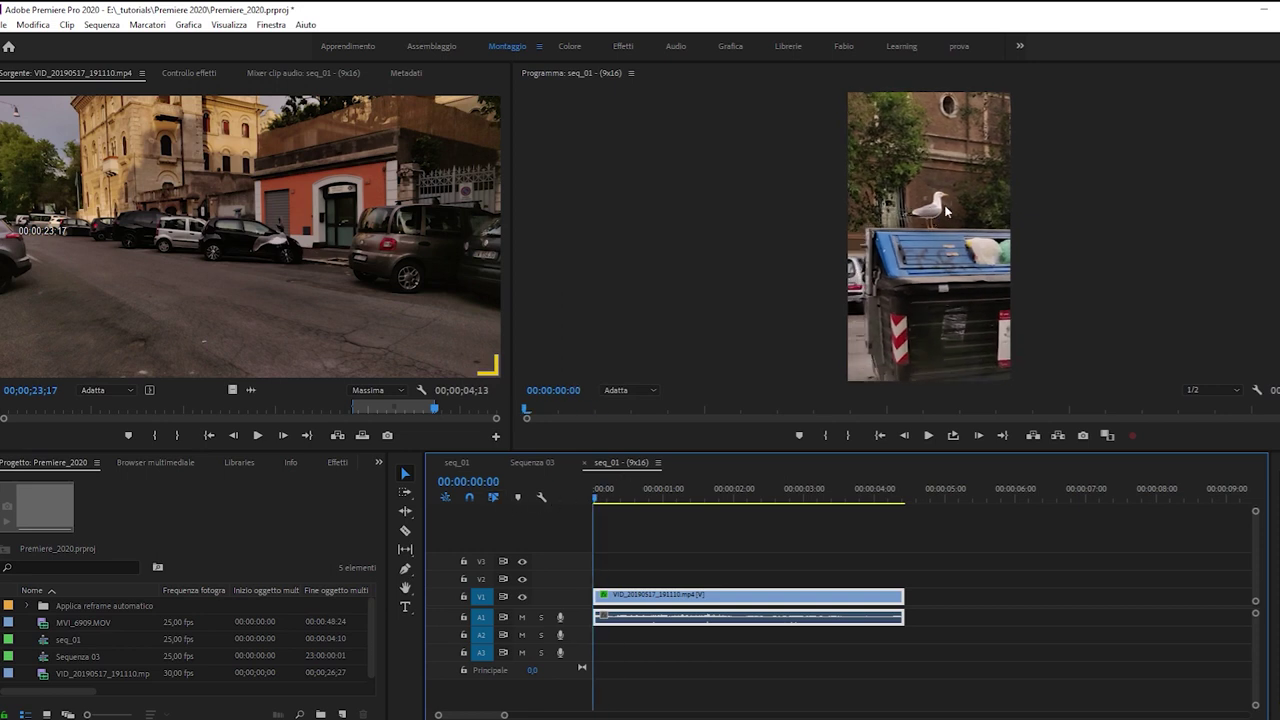
click(700, 646)
click(521, 617)
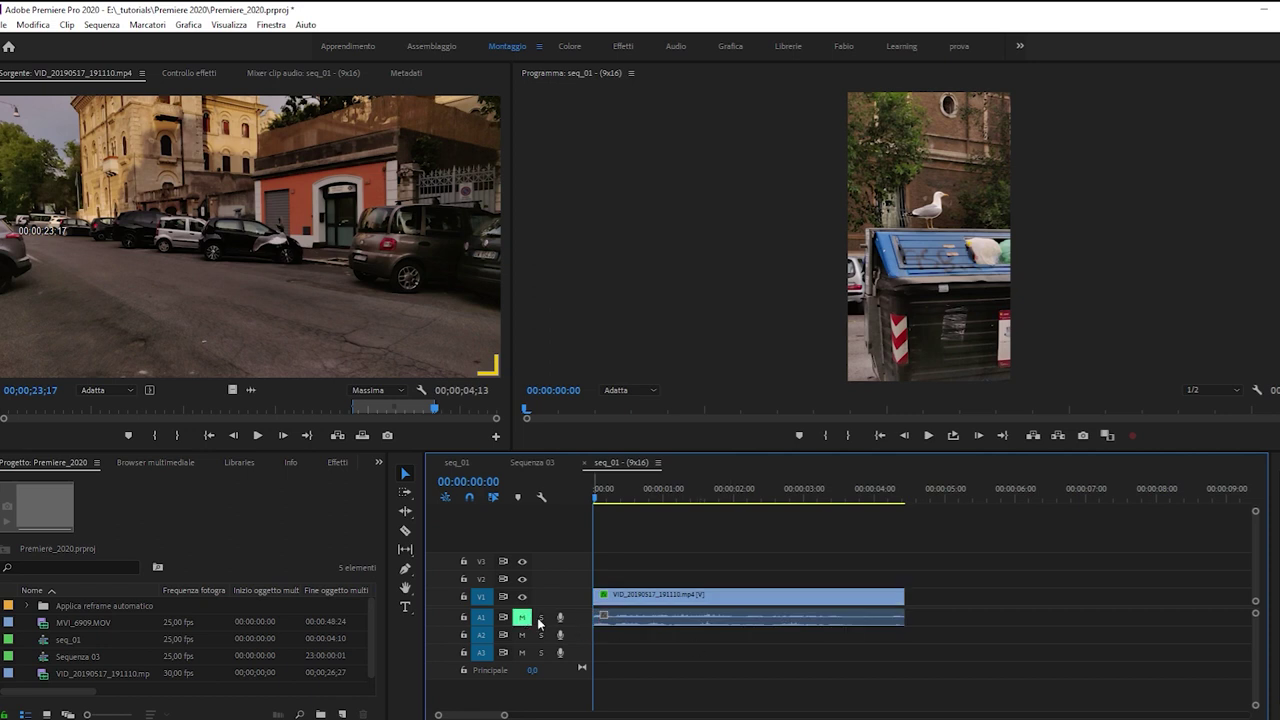
key(ctrl+a)
key(space)
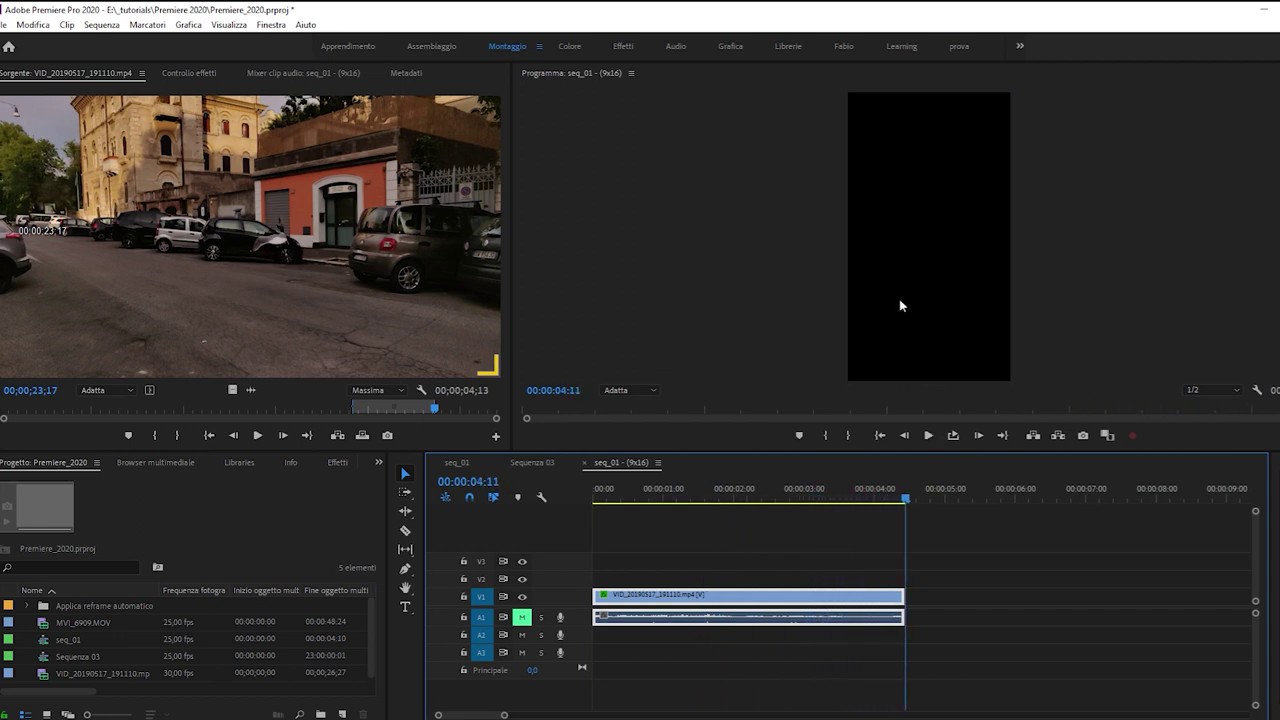
mouse_move(848, 490)
mouse_down()
mouse_move(736, 486)
mouse_move(458, 545)
mouse_up()
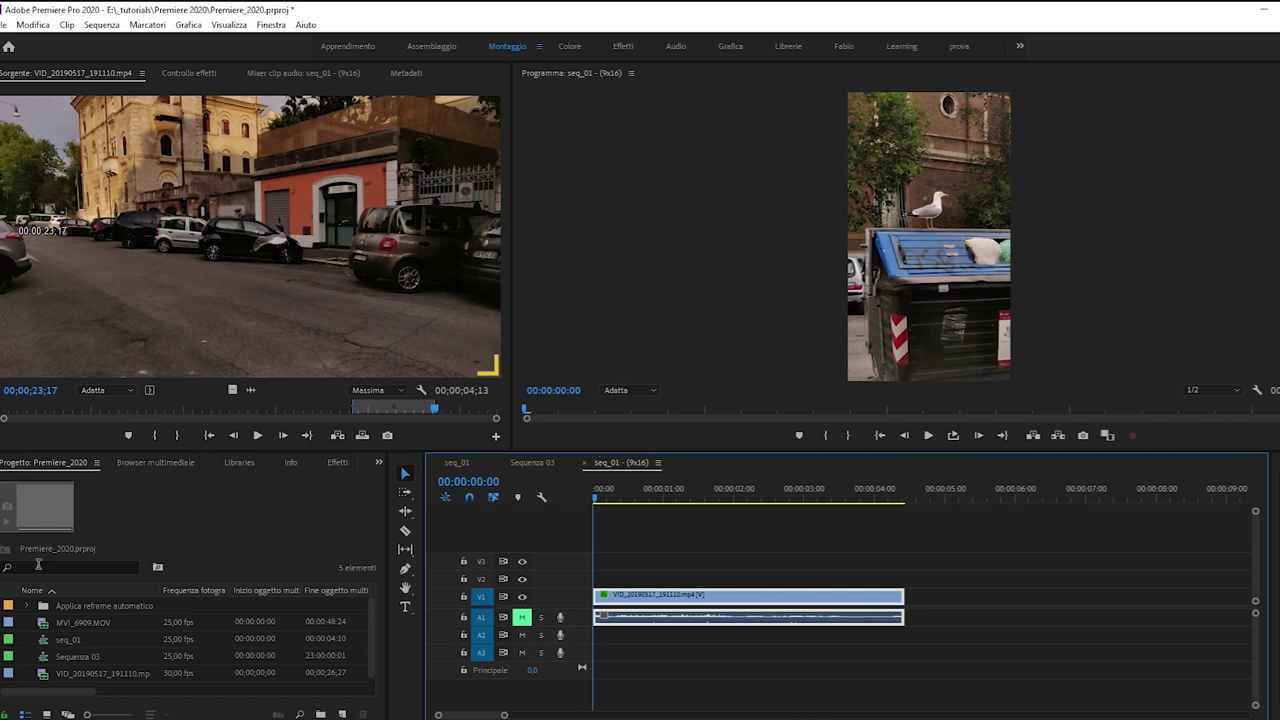
click(45, 641)
Step: Auto-reframe seq_01 to Quadrata 1:1 with Movimento più veloce, creating seq_01 - (1x1)
double_click(45, 641)
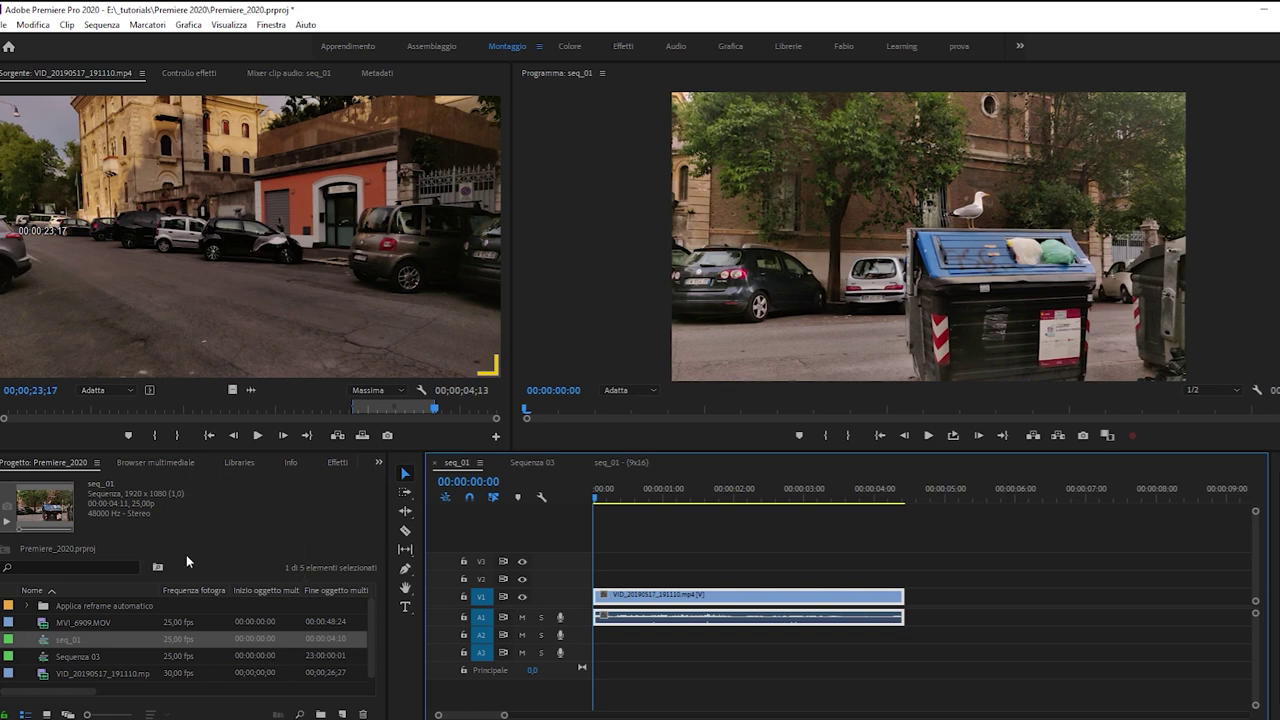
right_click(42, 643)
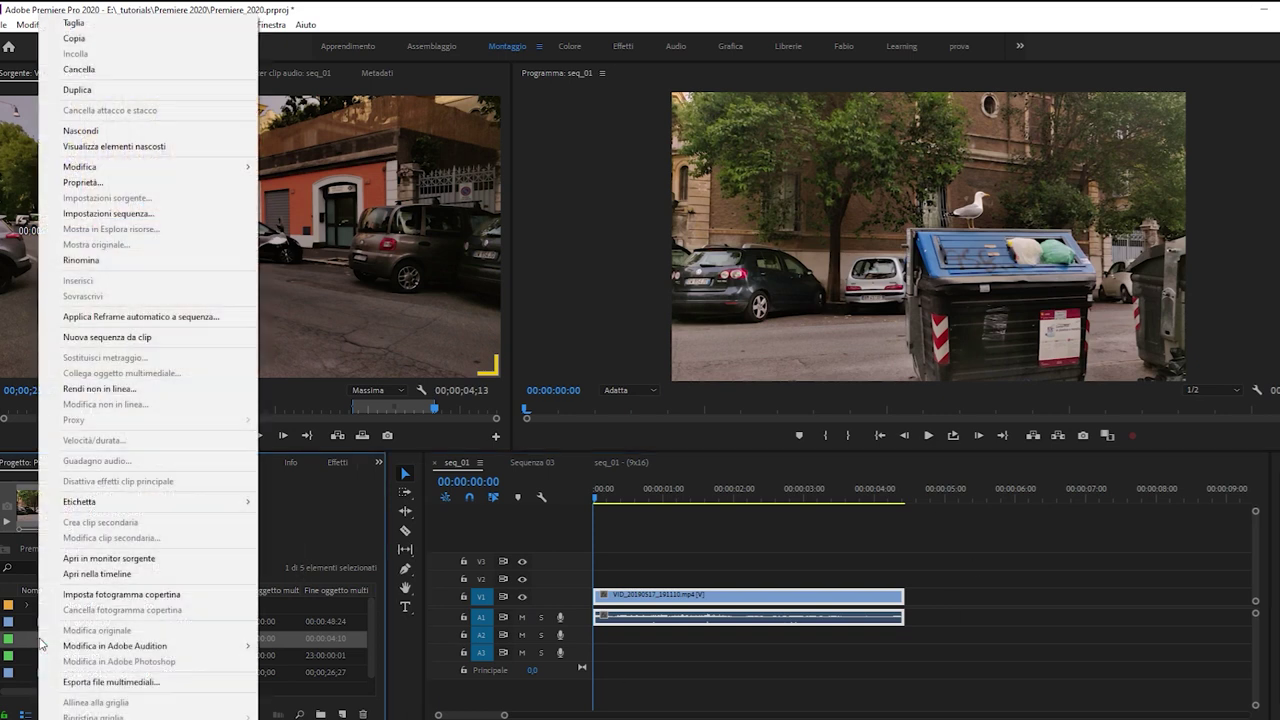
click(223, 318)
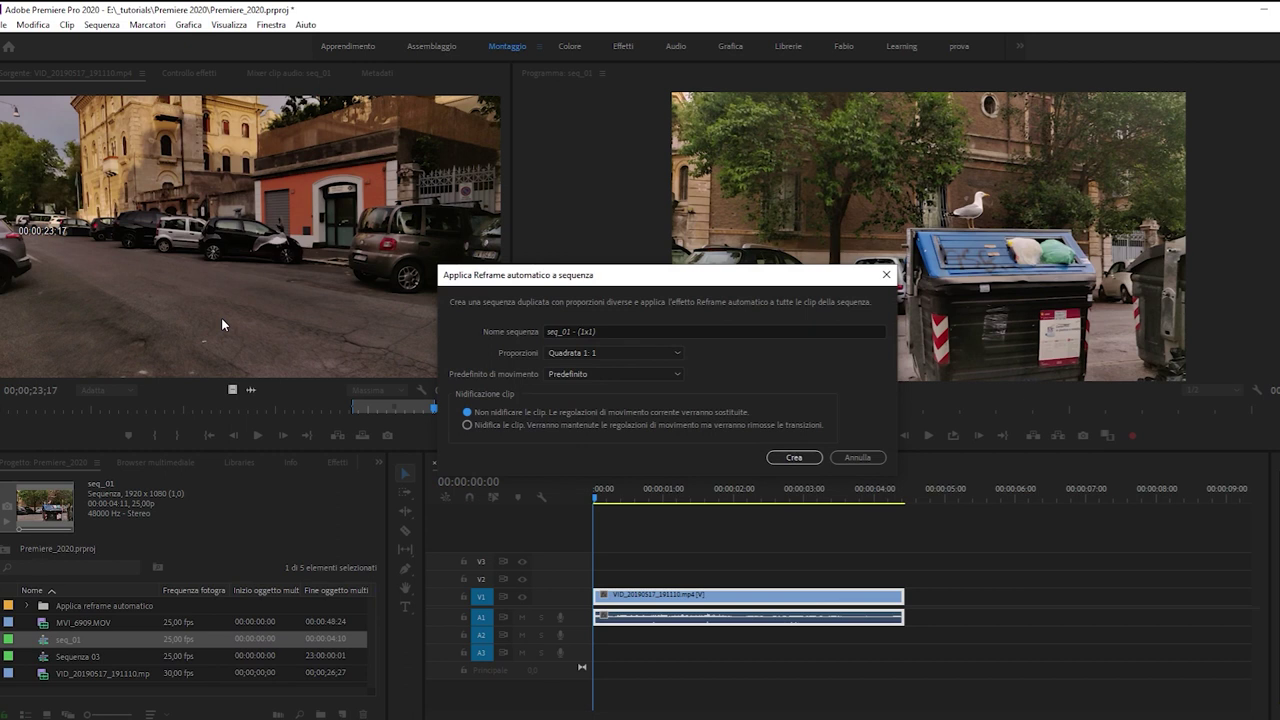
click(652, 350)
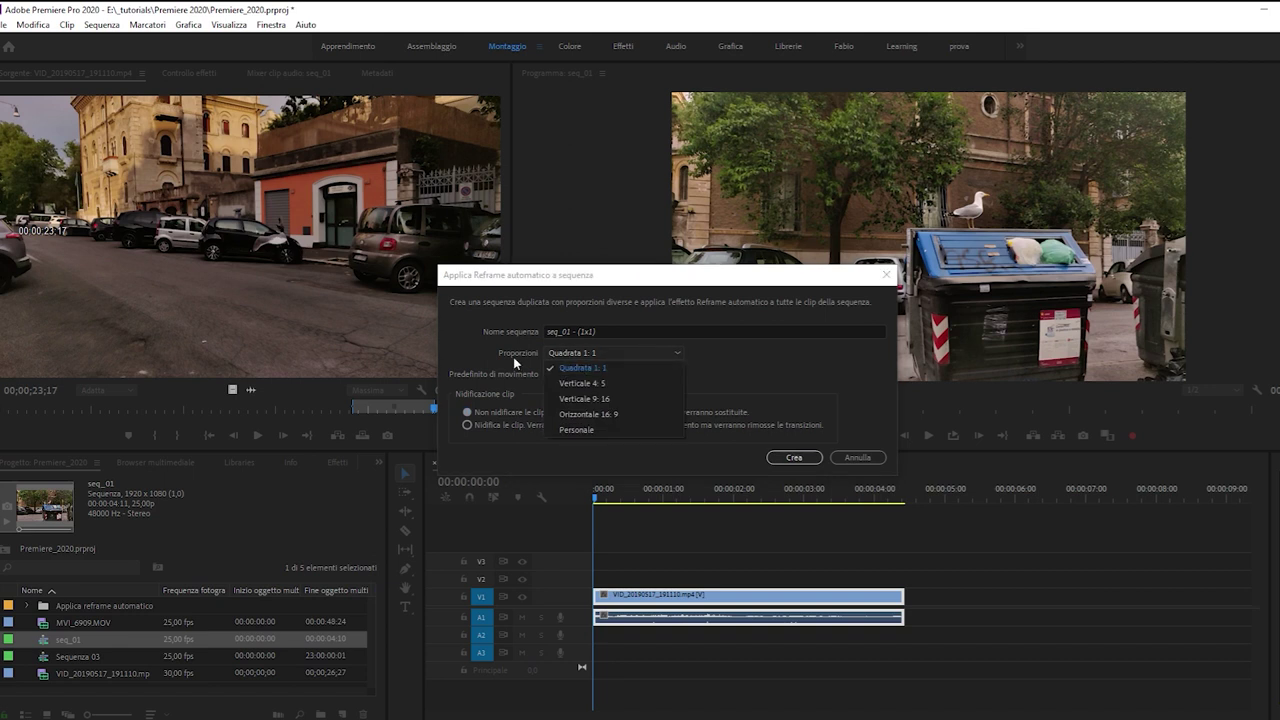
click(637, 370)
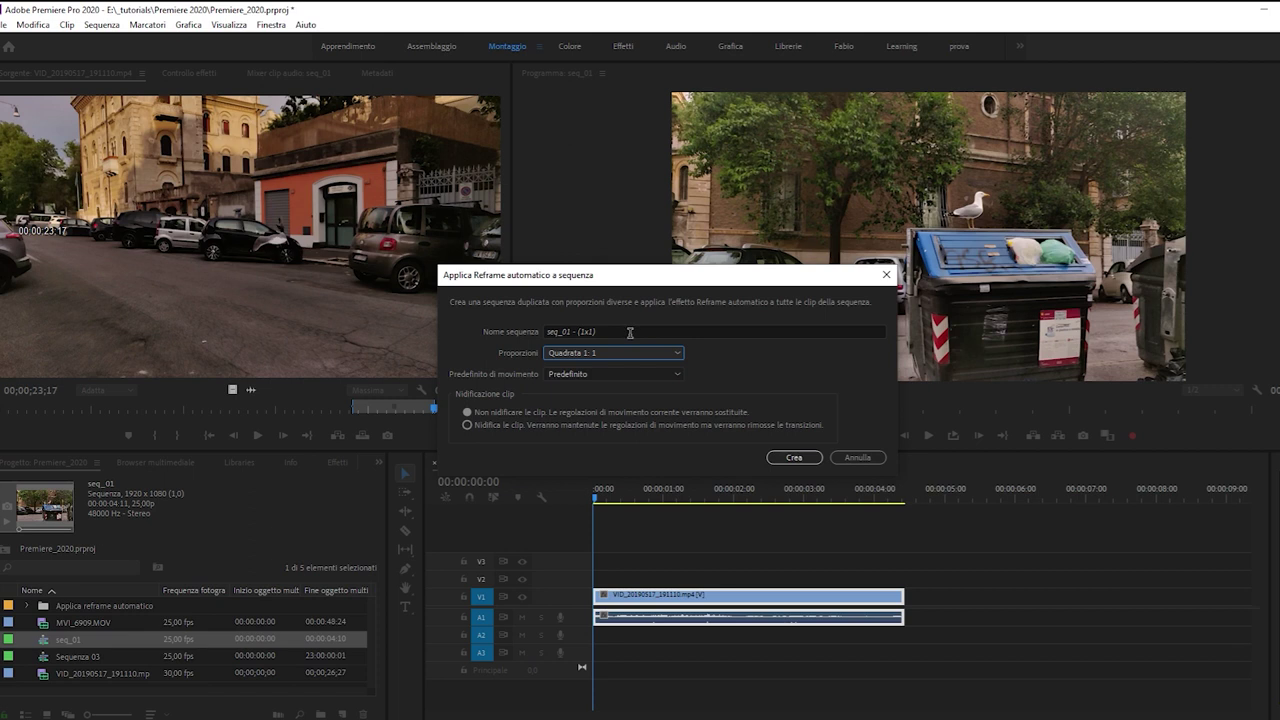
click(628, 332)
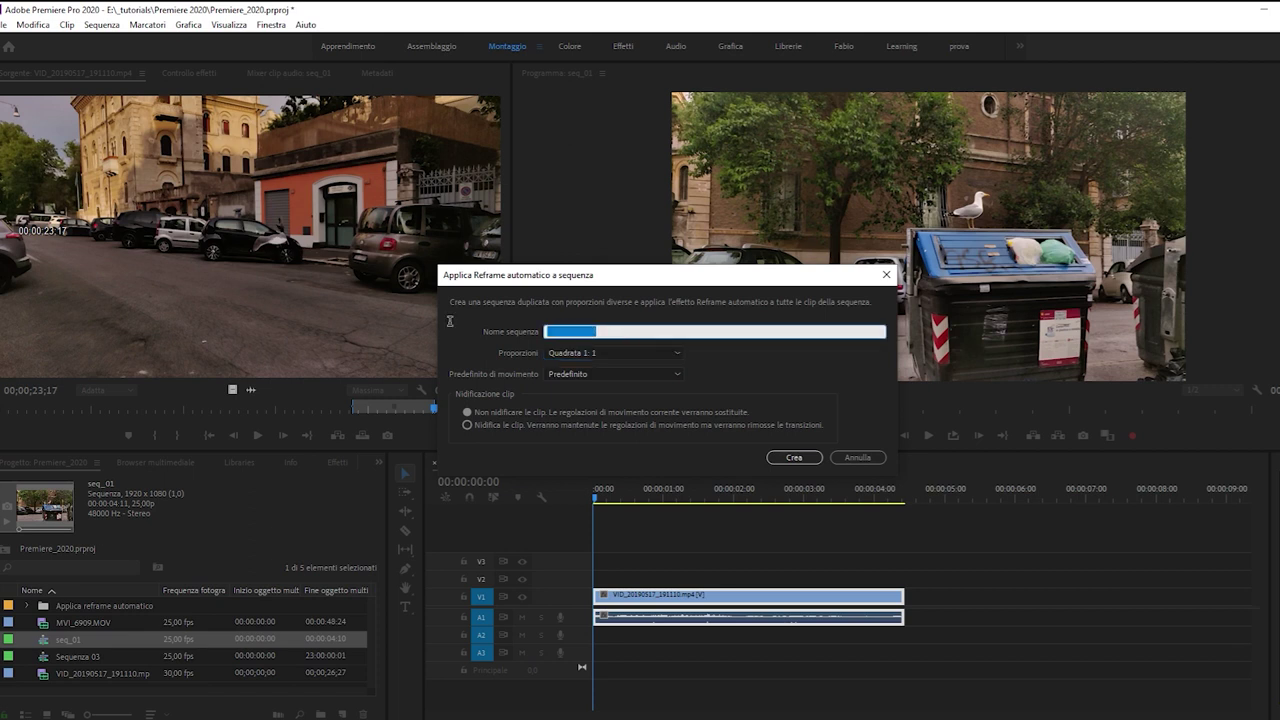
click(616, 372)
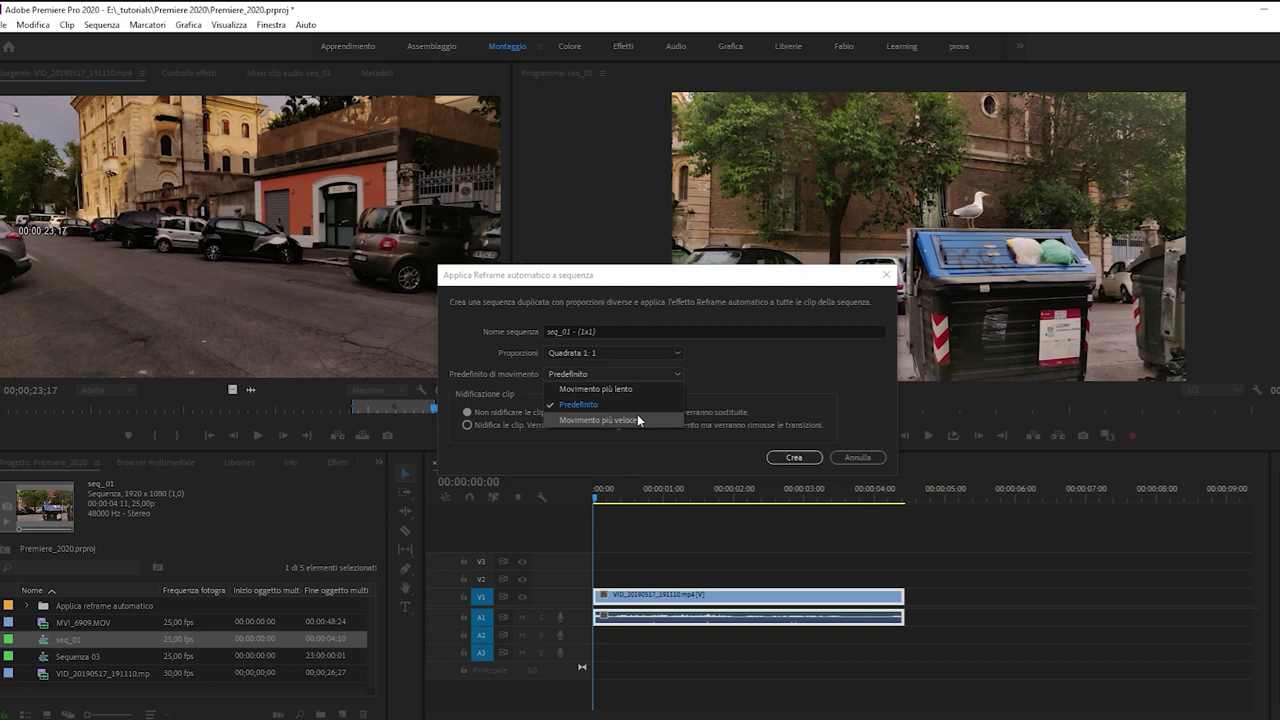
click(633, 418)
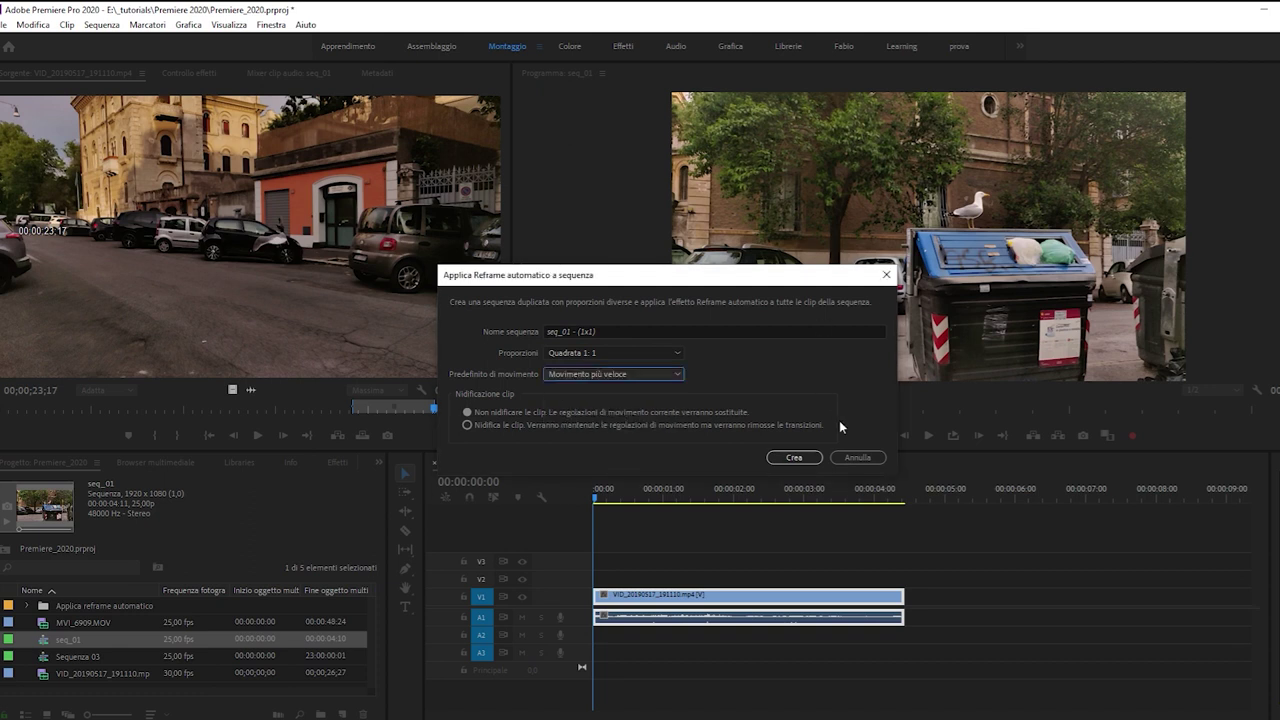
click(792, 457)
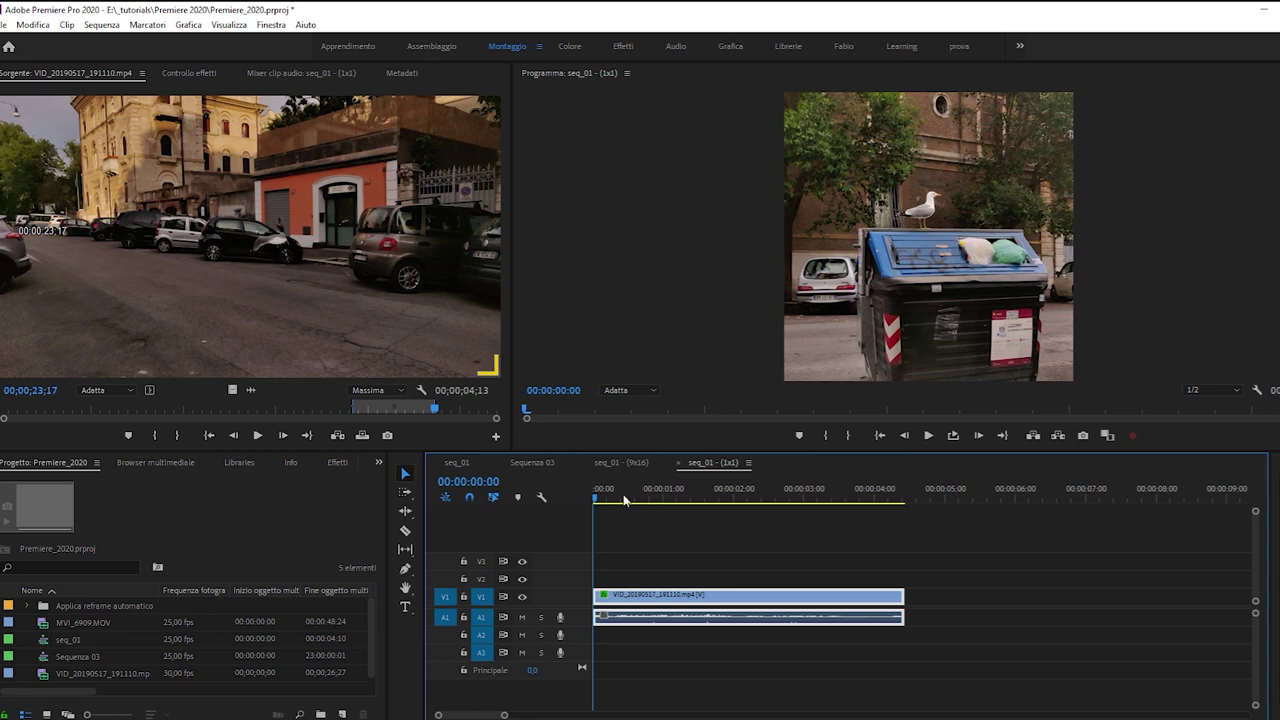
Step: Preview seq_01 - (1x1), mute audio track A1, then rewind and show the clip's Effect Controls
key(space)
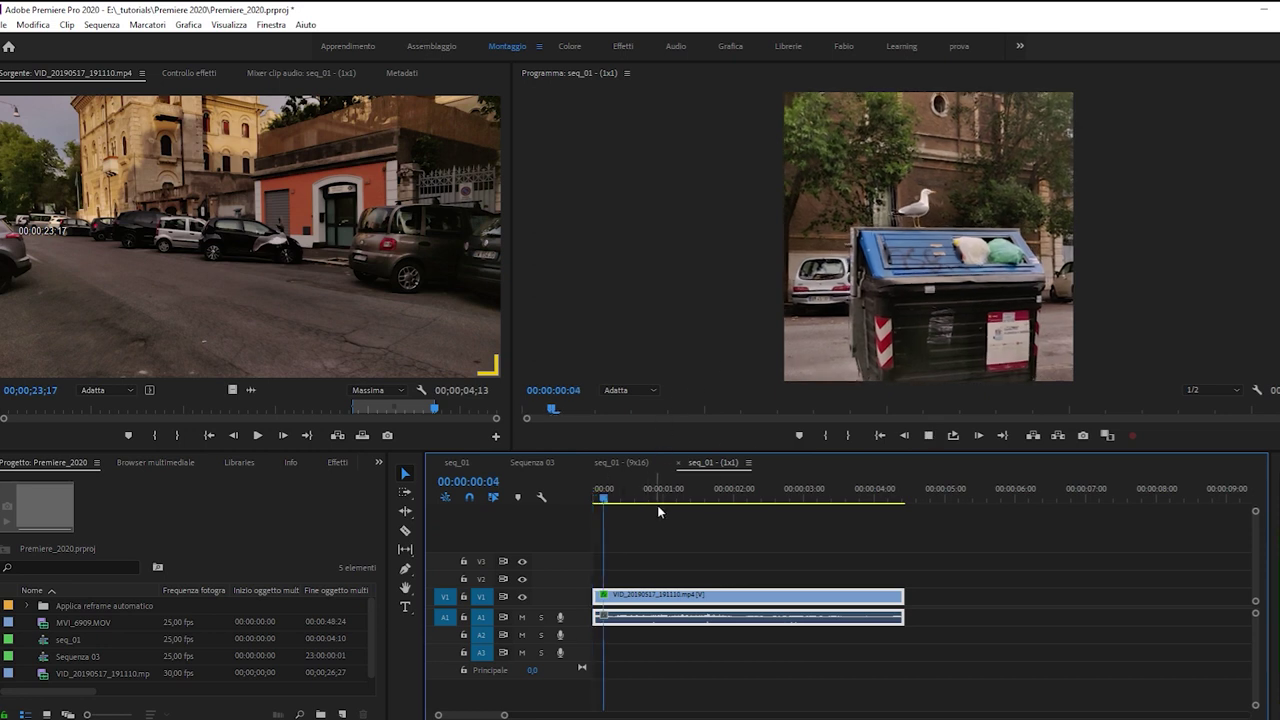
key(space)
click(521, 617)
key(space)
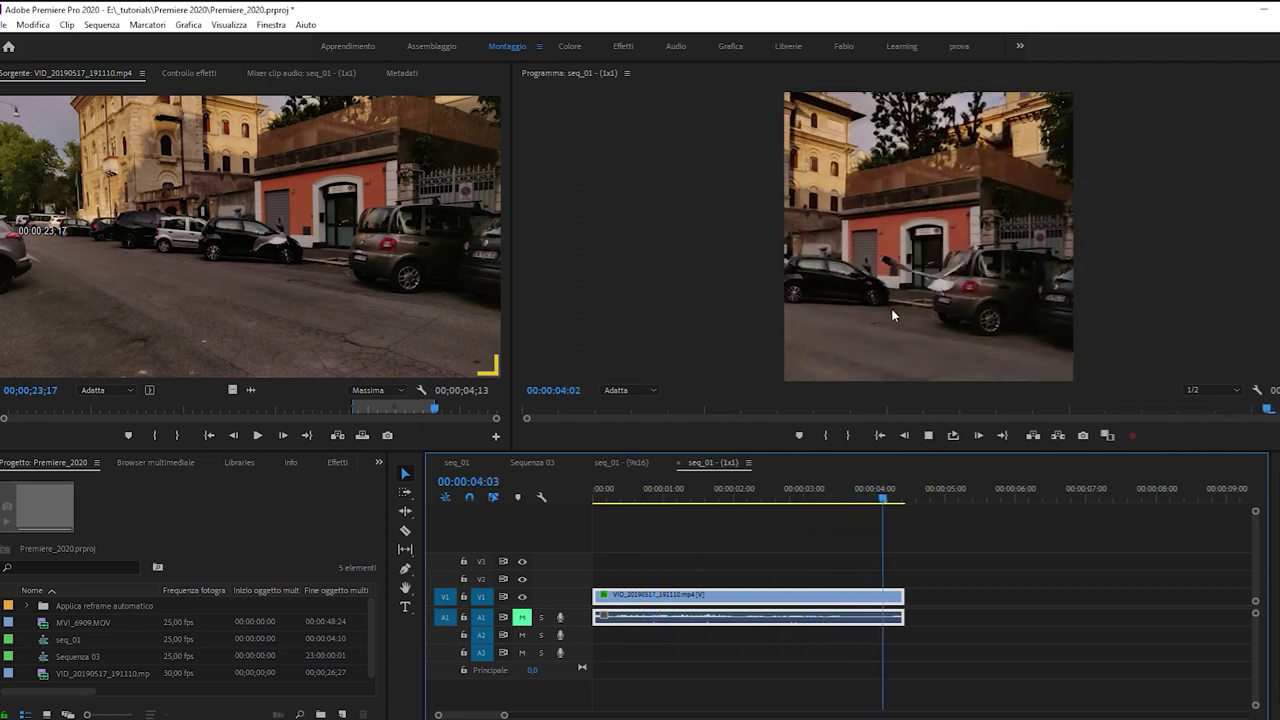
key(Home)
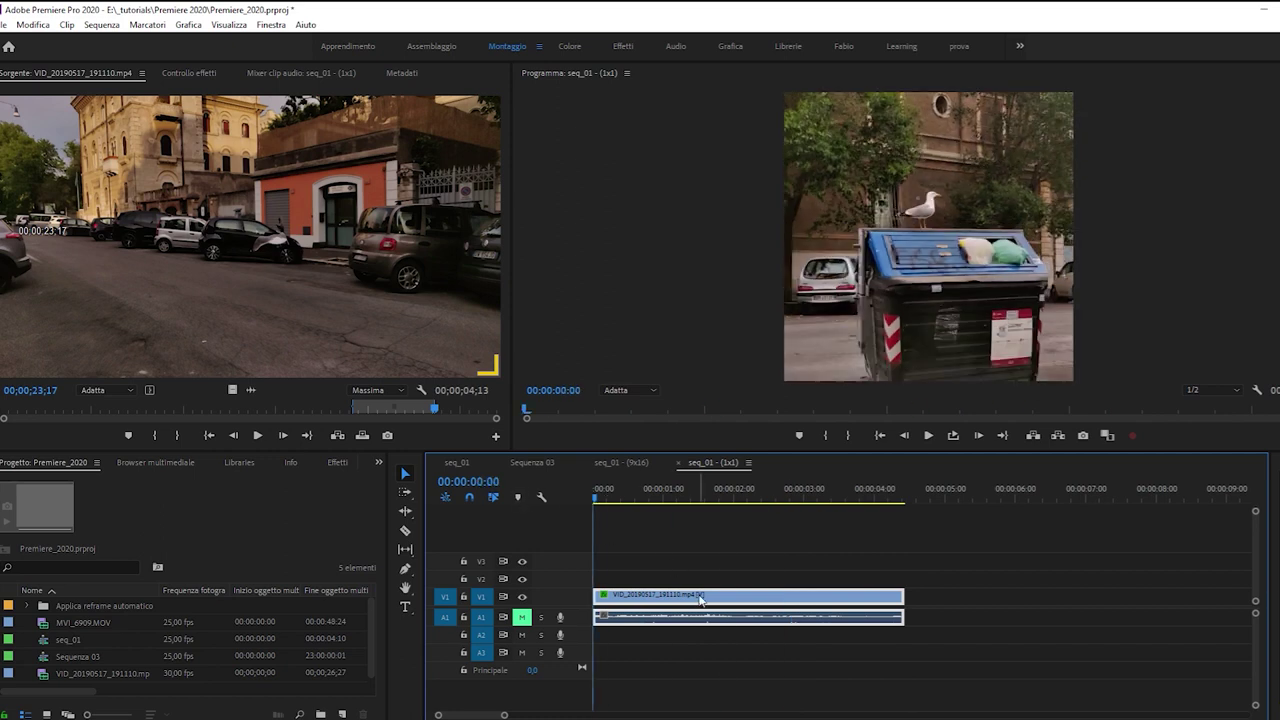
click(189, 74)
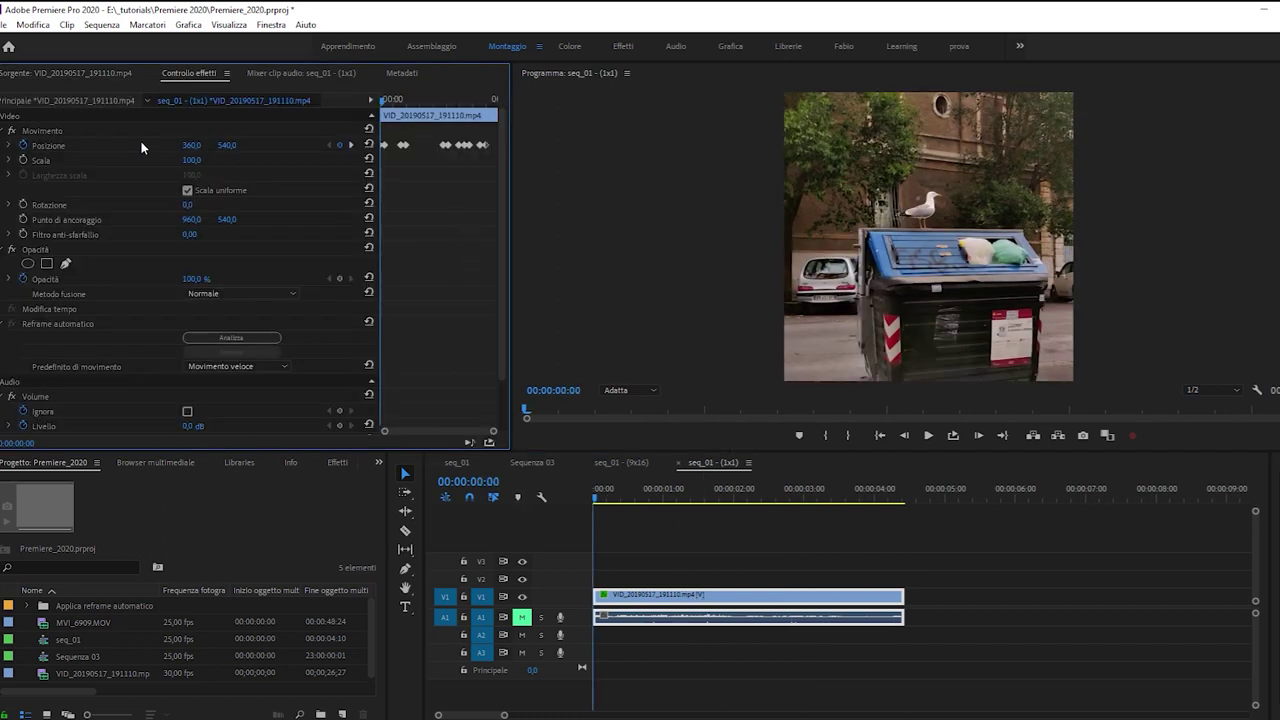
click(38, 131)
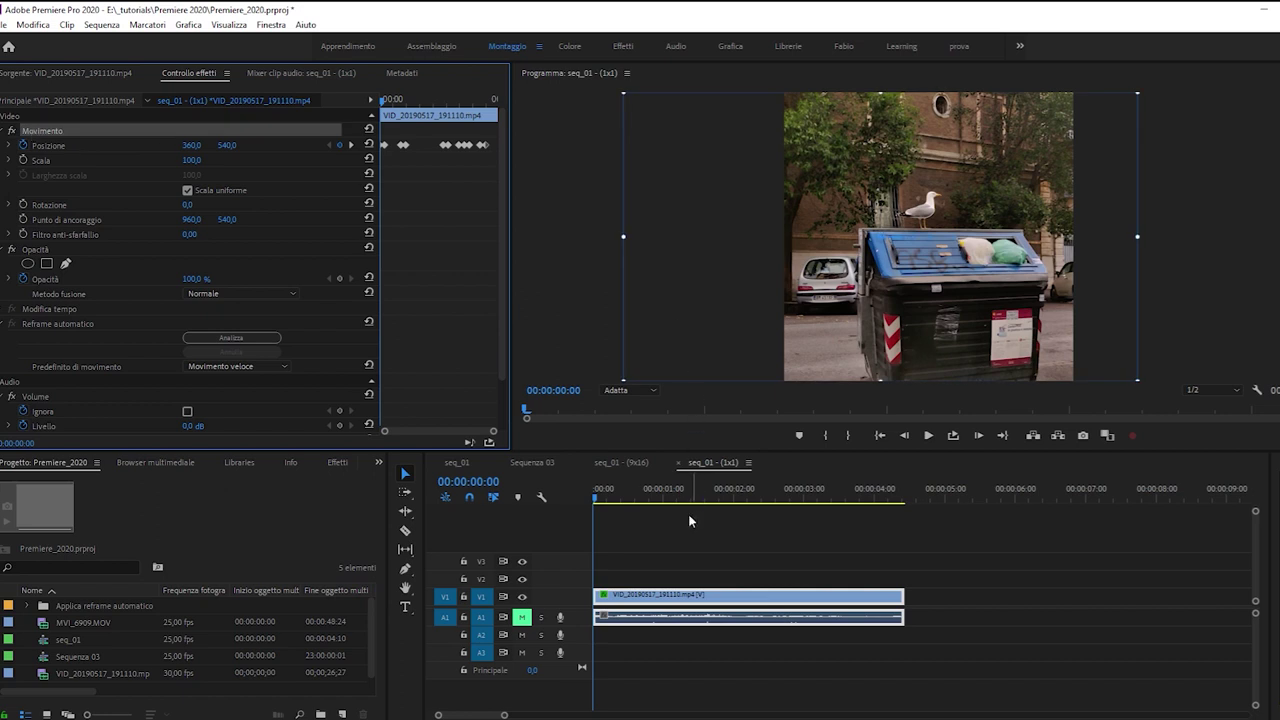
key(space)
key(space)
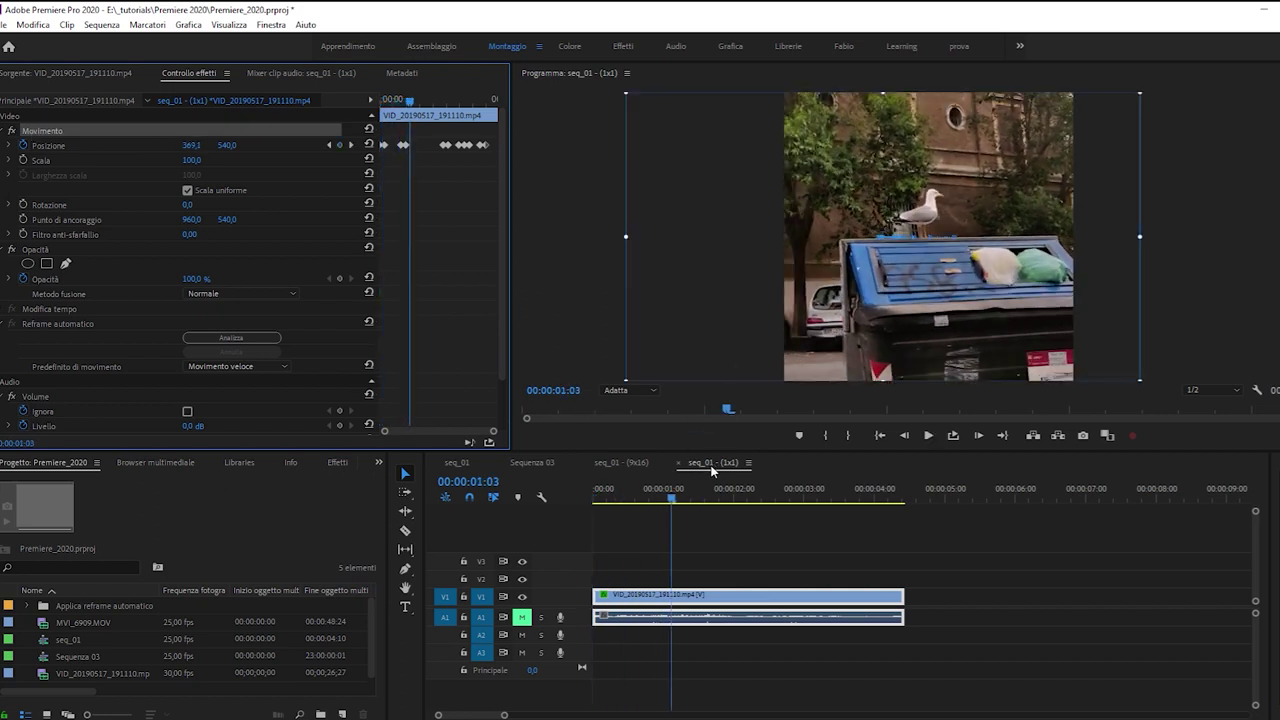
click(688, 495)
drag(688, 495, 745, 495)
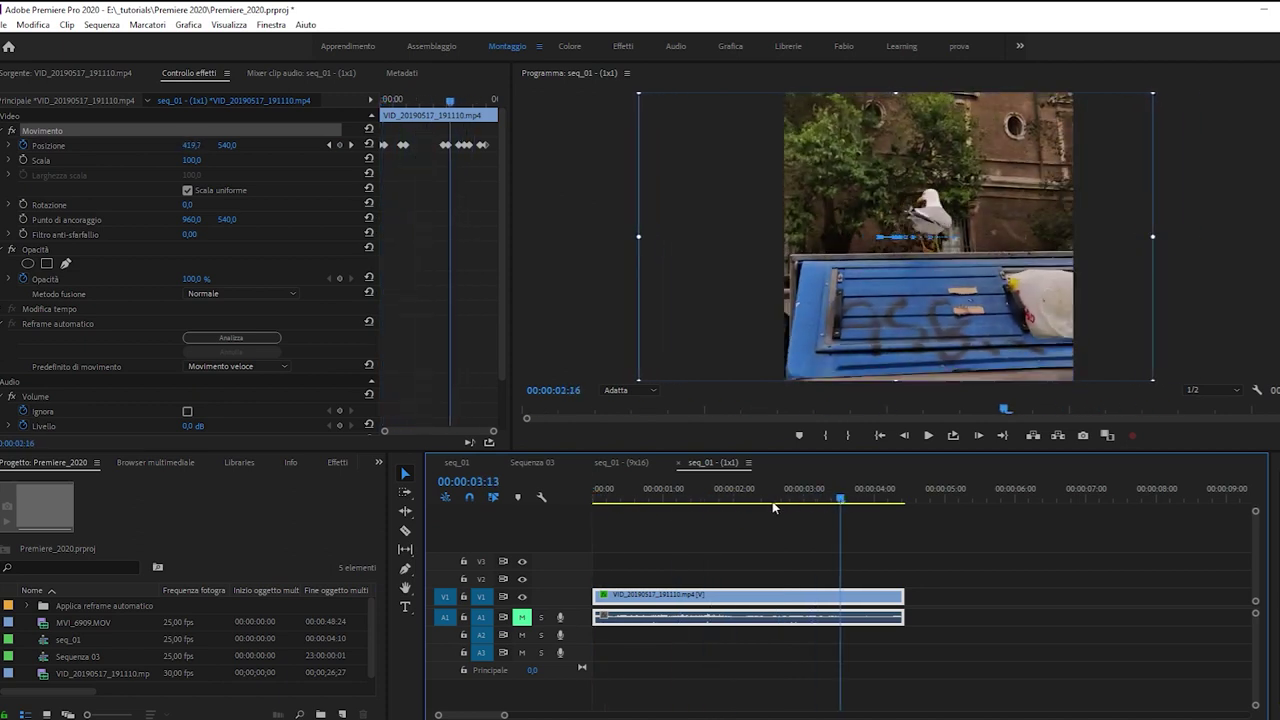
mouse_move(852, 505)
mouse_down()
mouse_move(869, 510)
mouse_move(841, 518)
mouse_up()
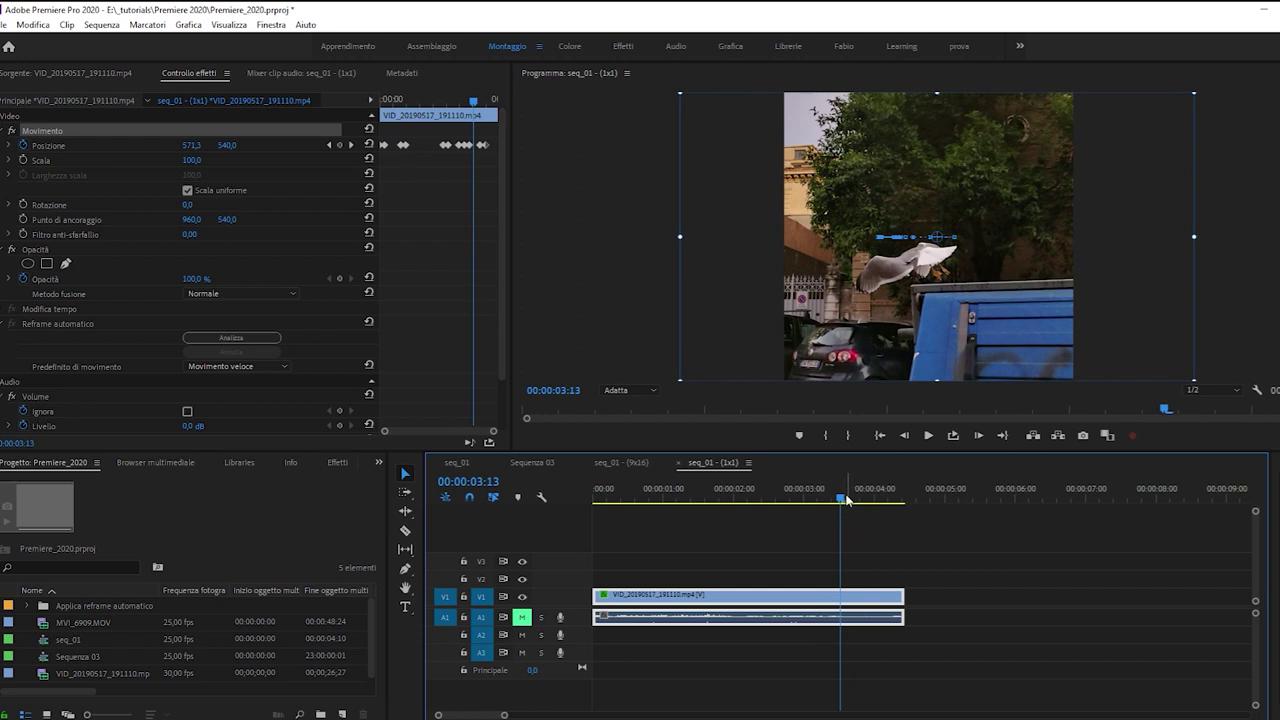
mouse_move(843, 500)
mouse_down()
mouse_move(597, 496)
mouse_move(858, 497)
mouse_move(827, 500)
mouse_move(843, 500)
mouse_up()
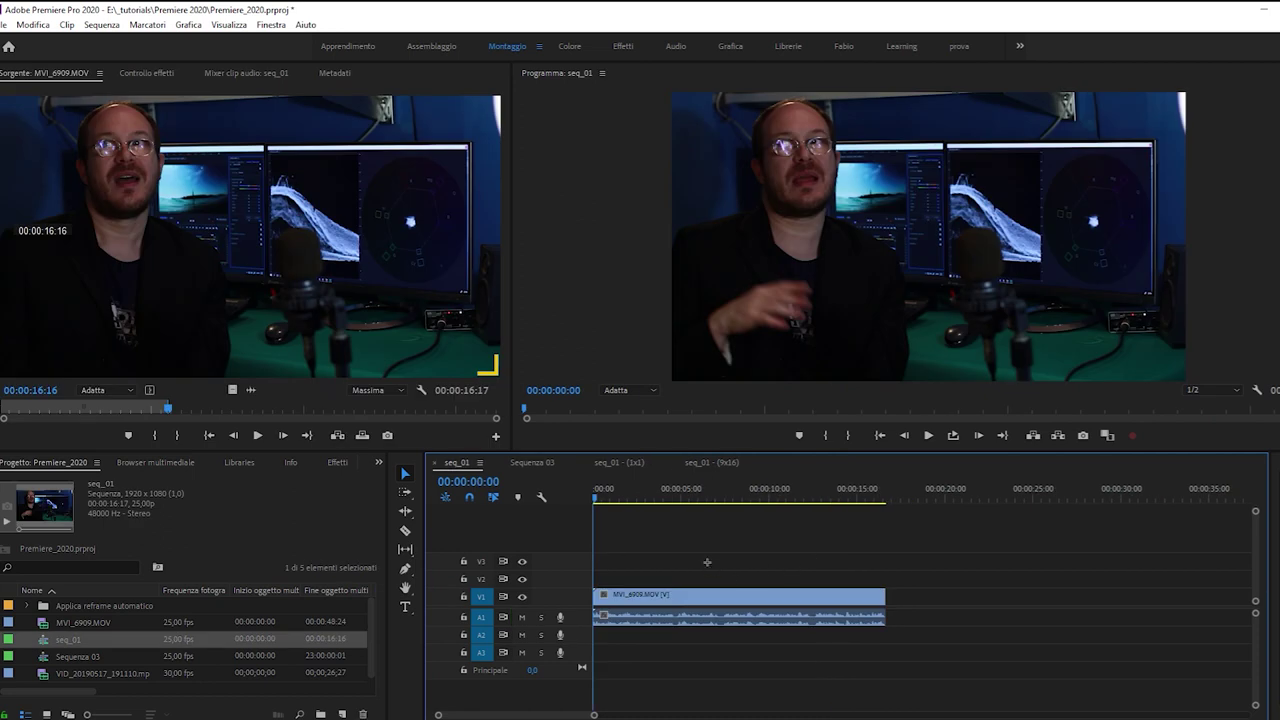
drag(707, 562, 646, 625)
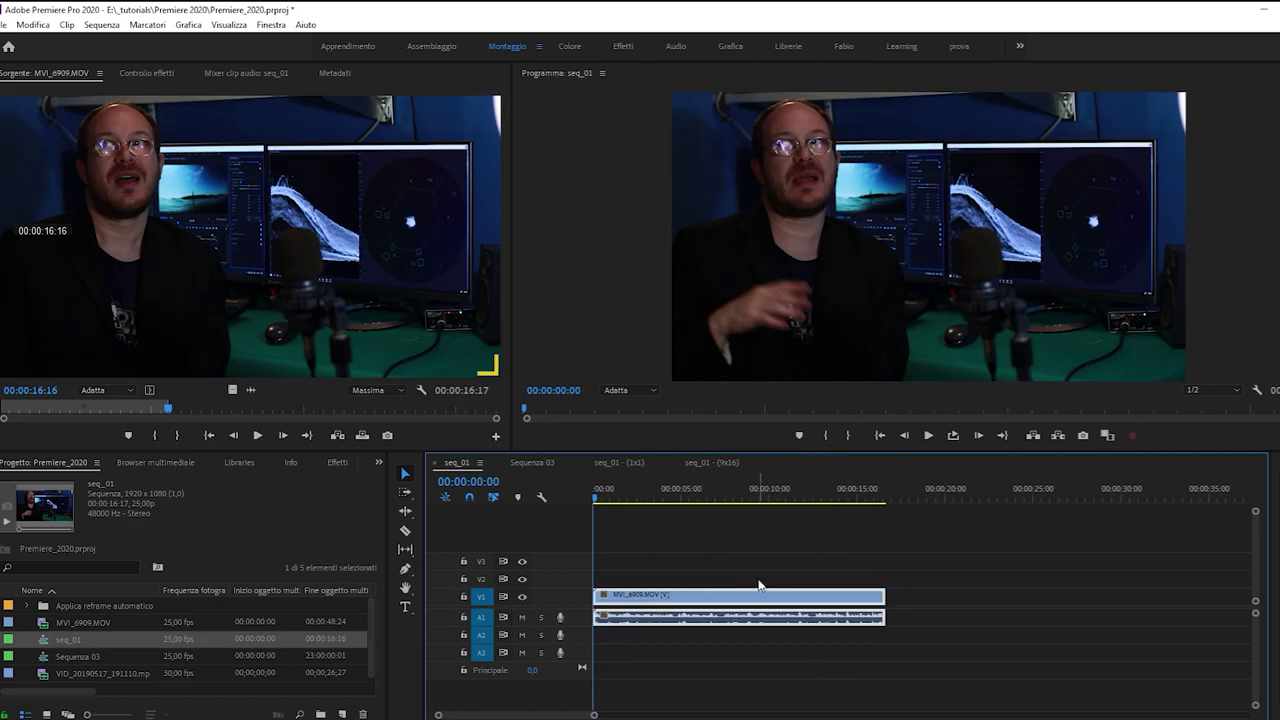
Step: Place VID_20190517_191110.mp4 on V1/A1 after MVI_6909.MOV in seq_01, then select both clips
key(minus)
key(minus)
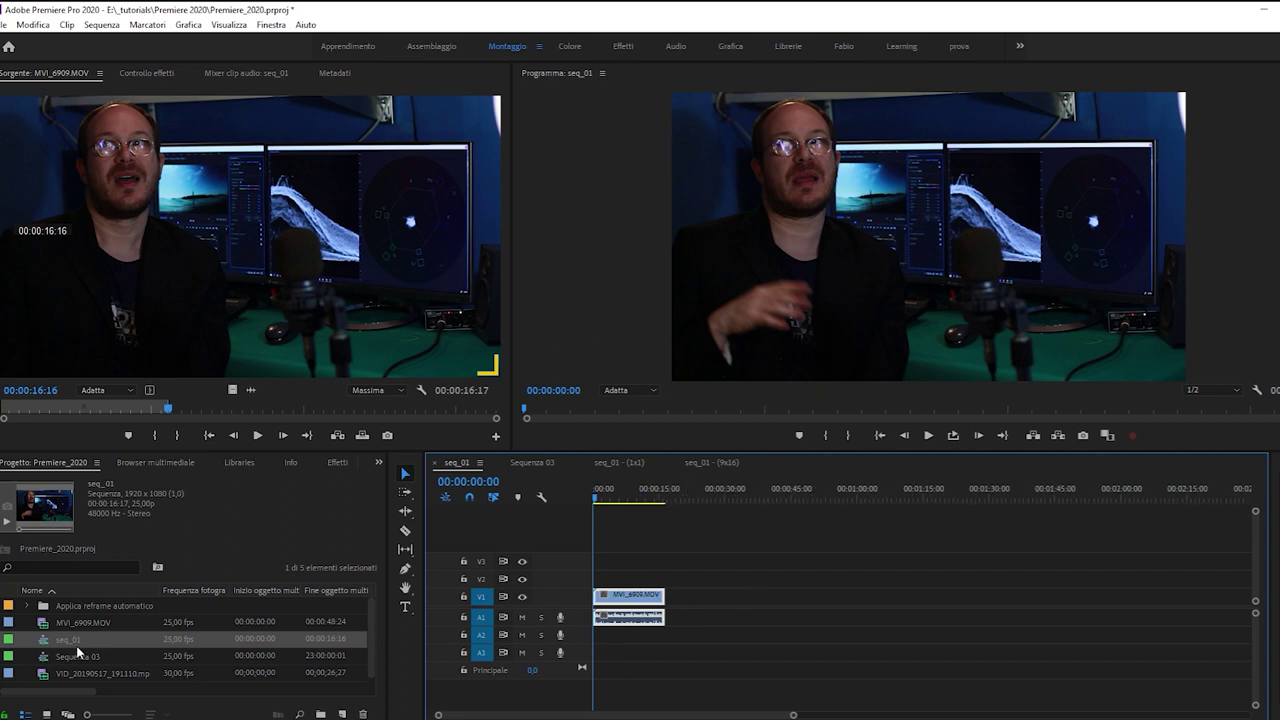
click(50, 674)
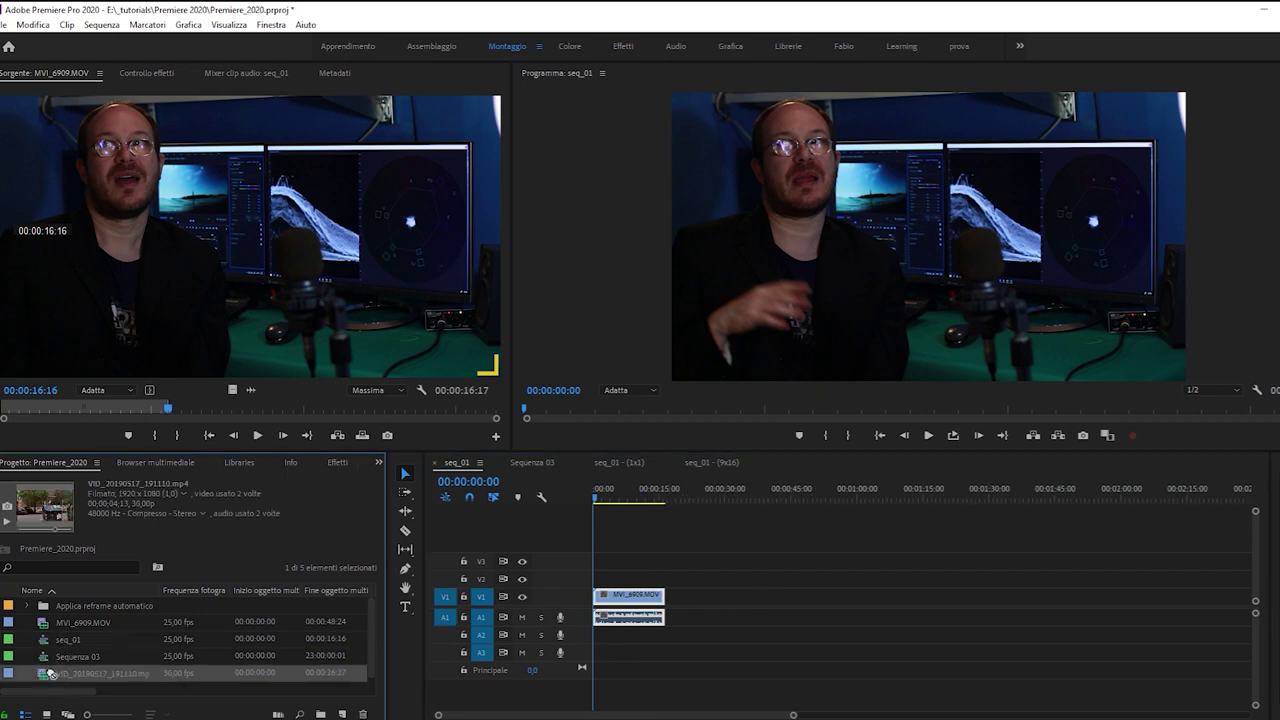
drag(50, 674, 634, 606)
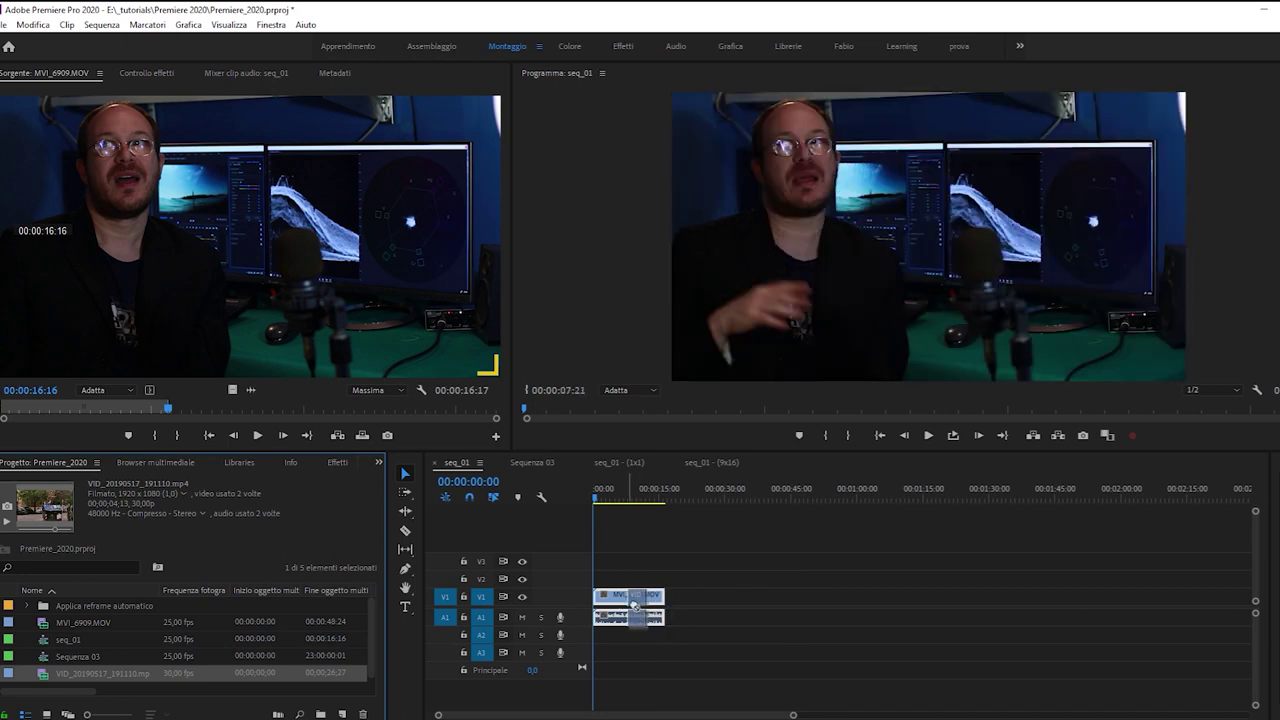
drag(634, 606, 630, 605)
drag(603, 497, 628, 504)
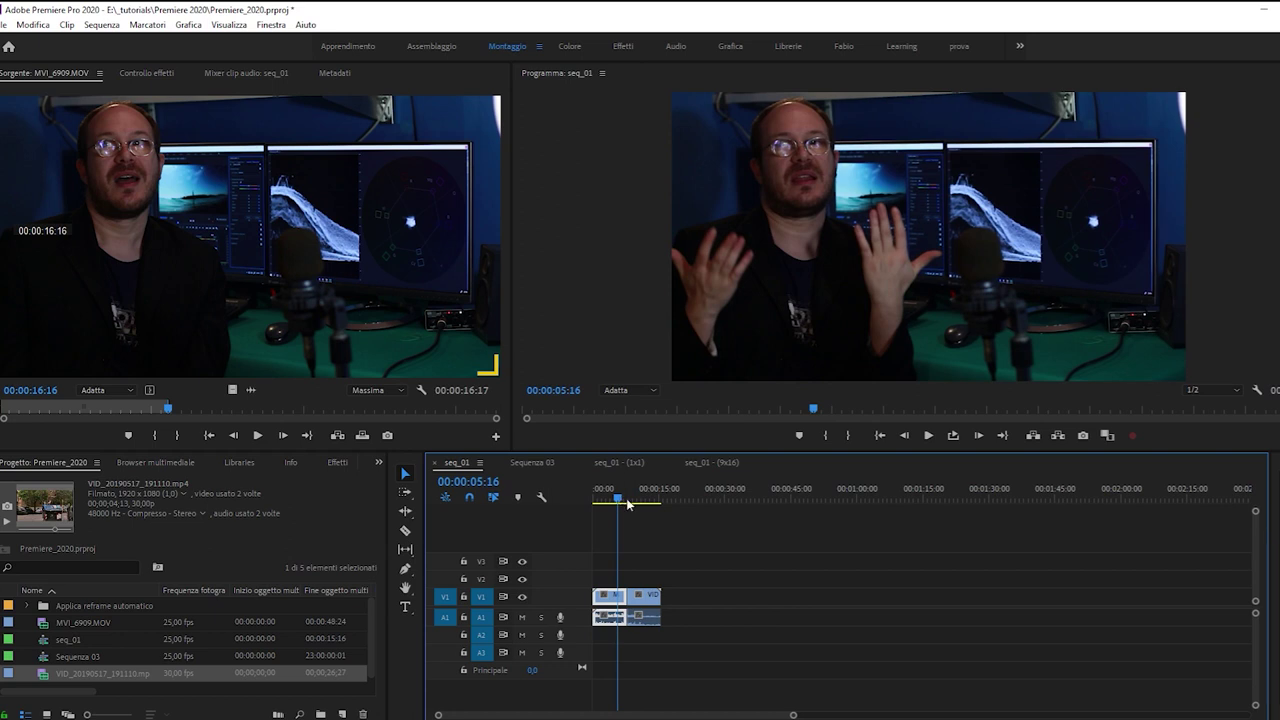
drag(750, 545, 595, 638)
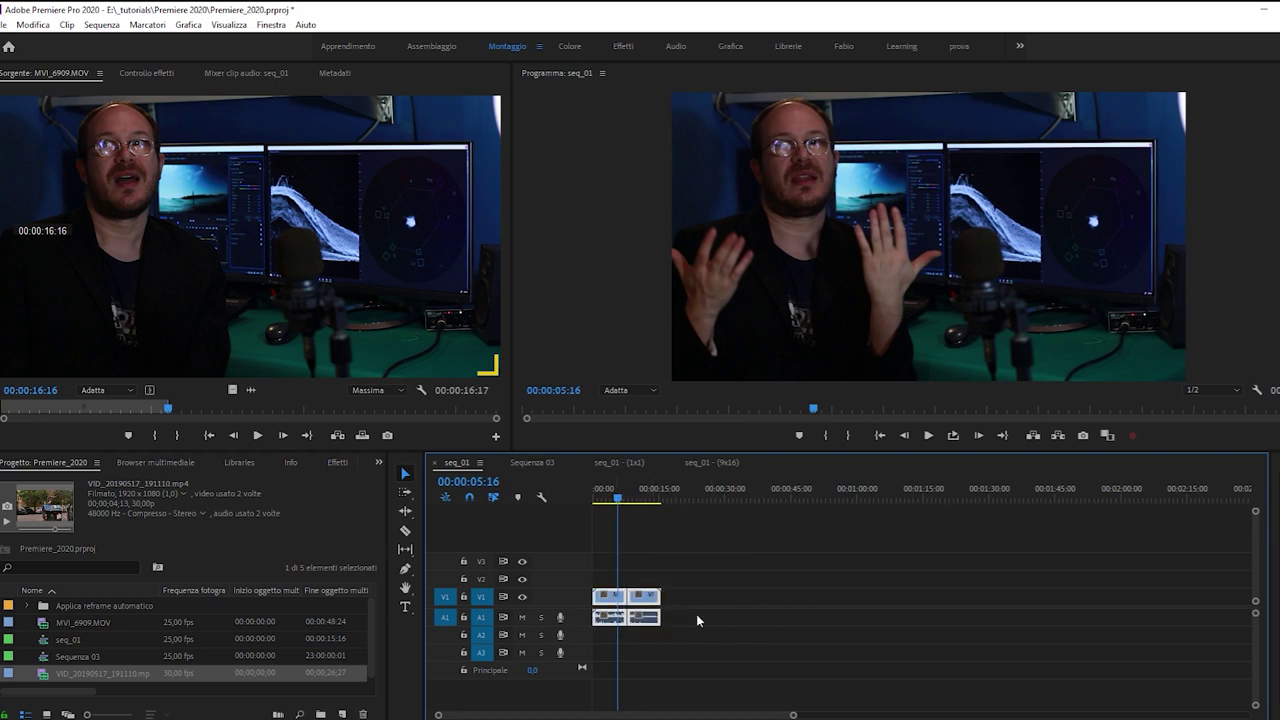
Step: Auto Reframe seq_01 at Square 1:1, creating the new sequence seq_01 - (1x1)
right_click(42, 640)
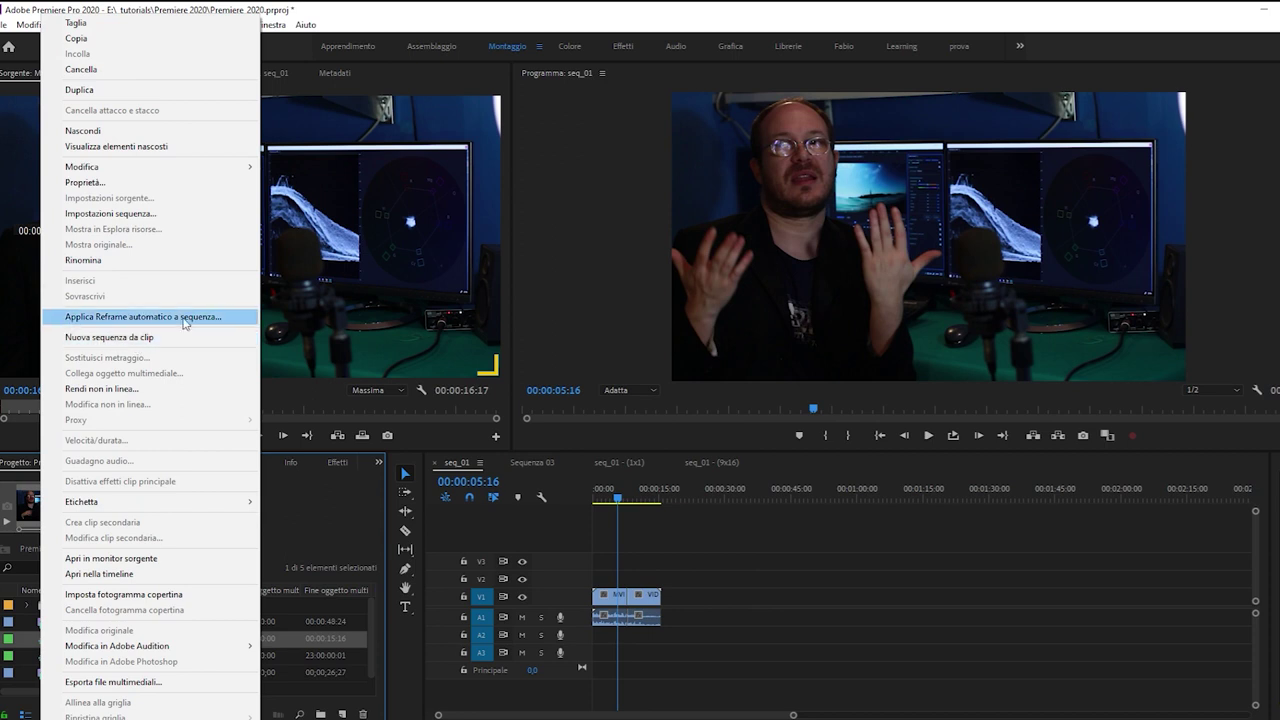
click(185, 317)
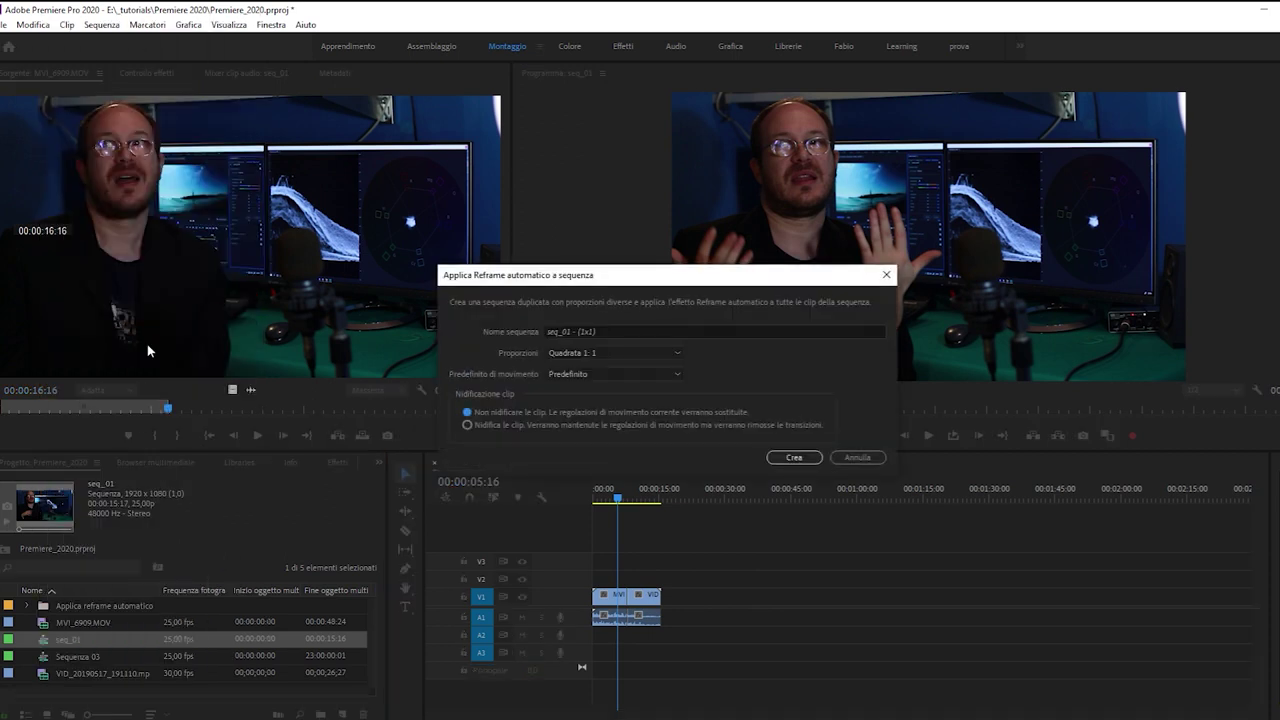
click(634, 354)
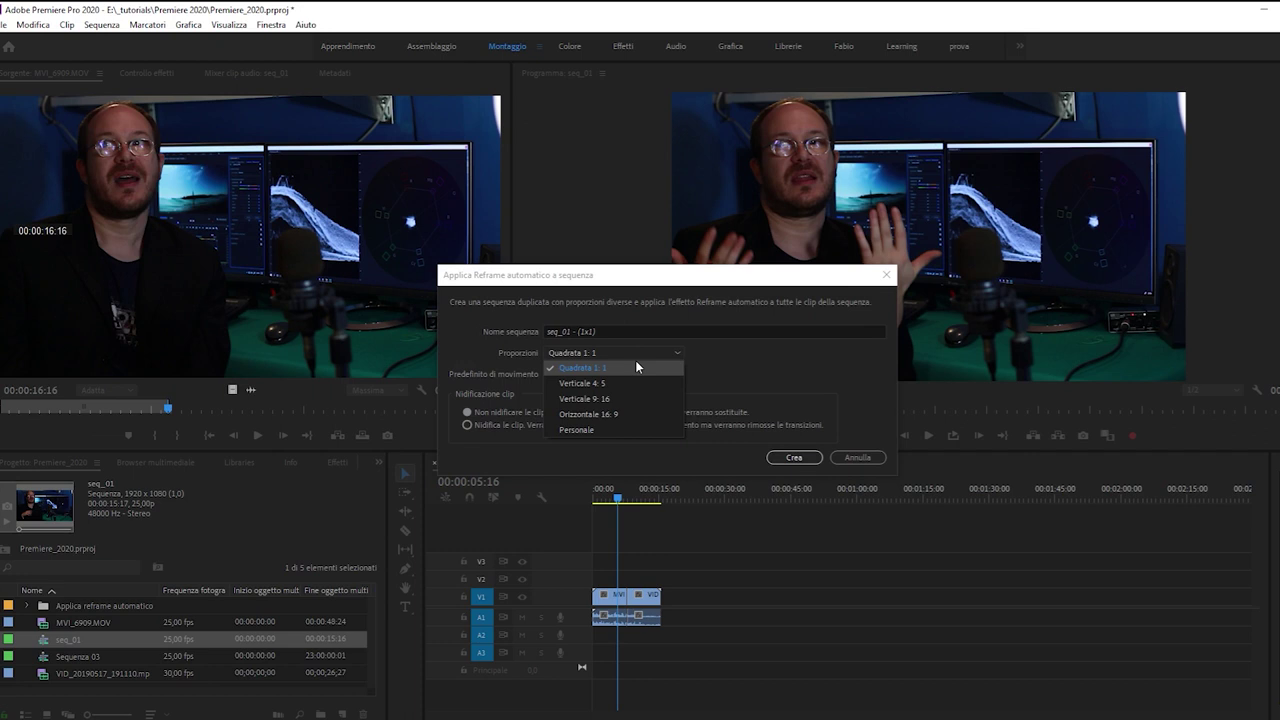
click(636, 363)
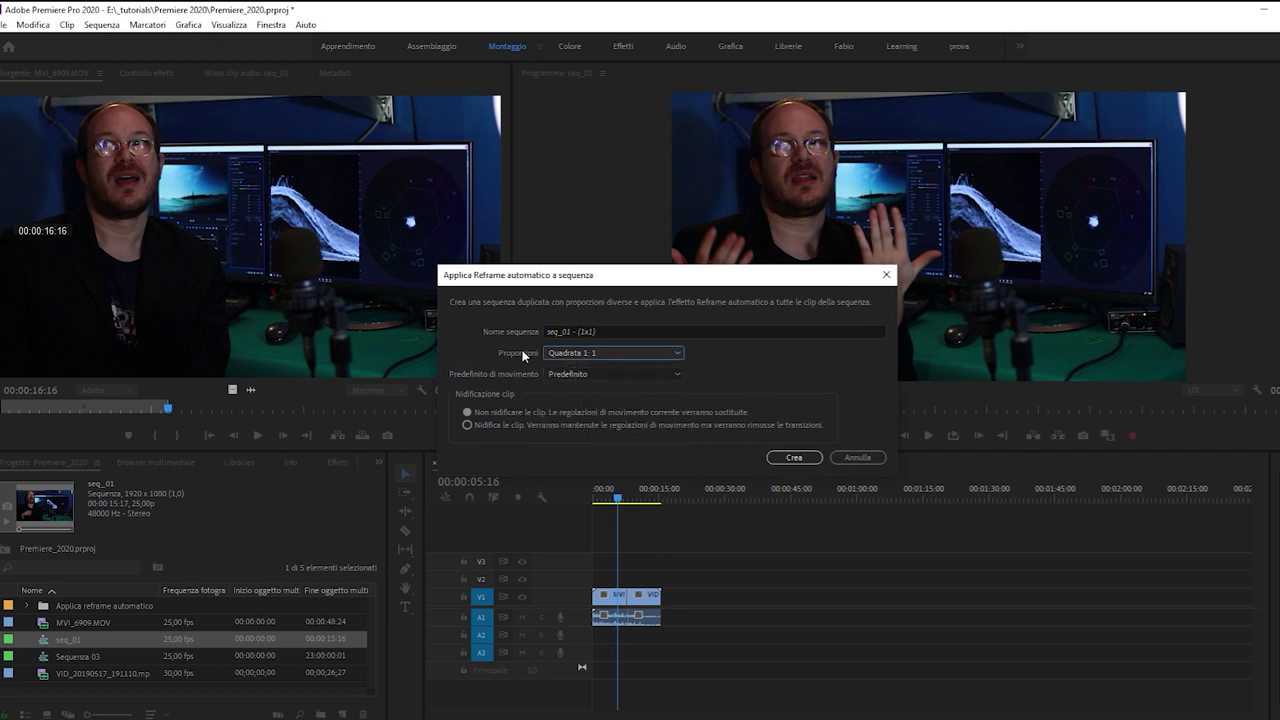
click(794, 457)
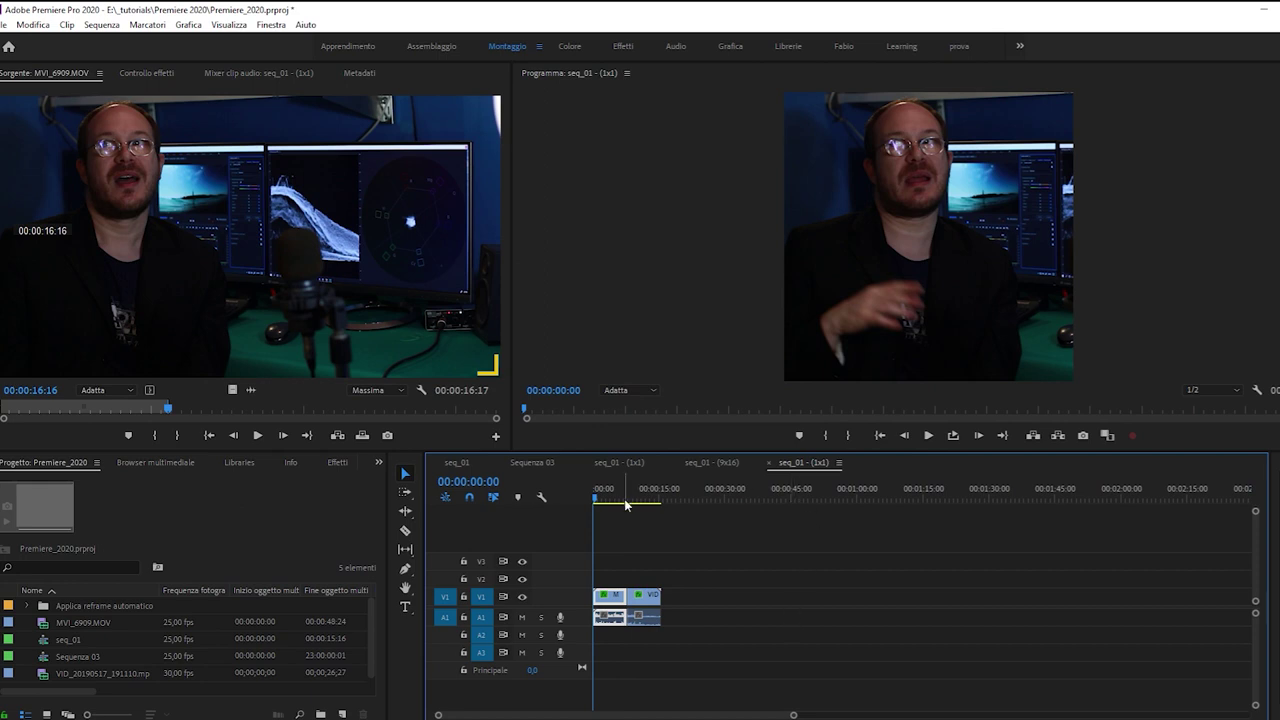
drag(600, 502, 617, 503)
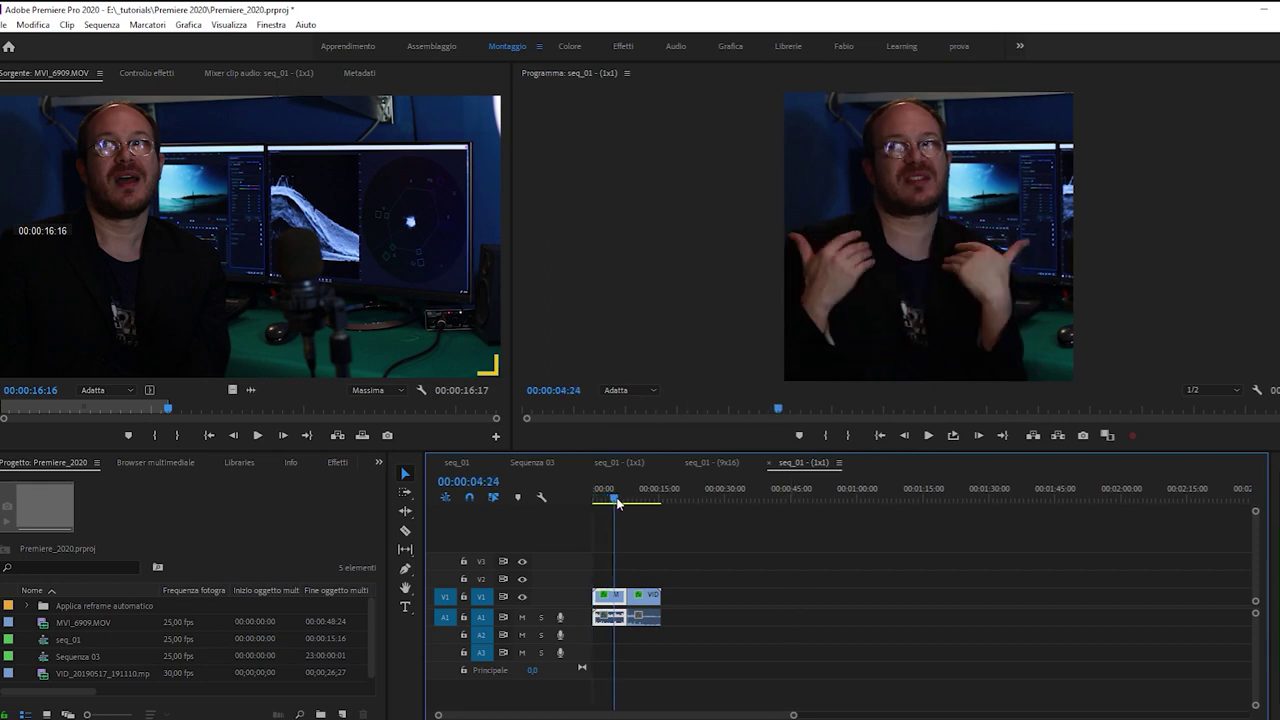
mouse_move(617, 503)
mouse_down()
mouse_move(651, 505)
mouse_move(597, 494)
mouse_up()
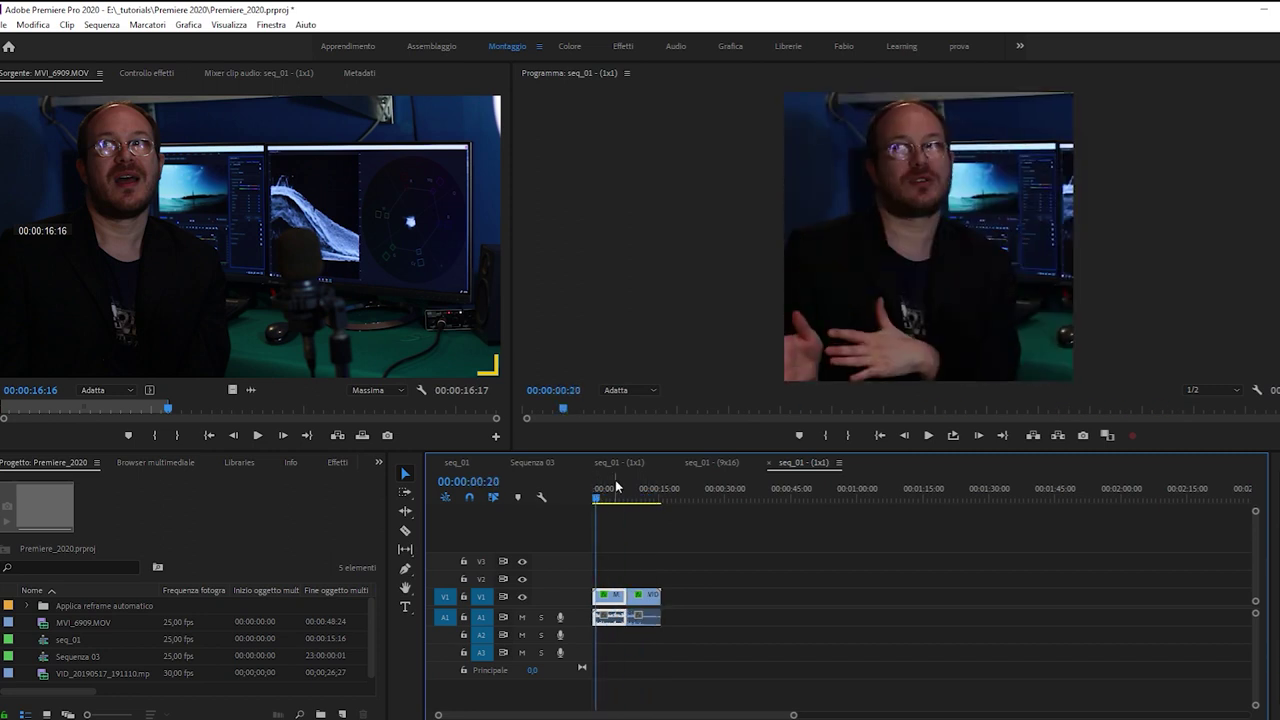